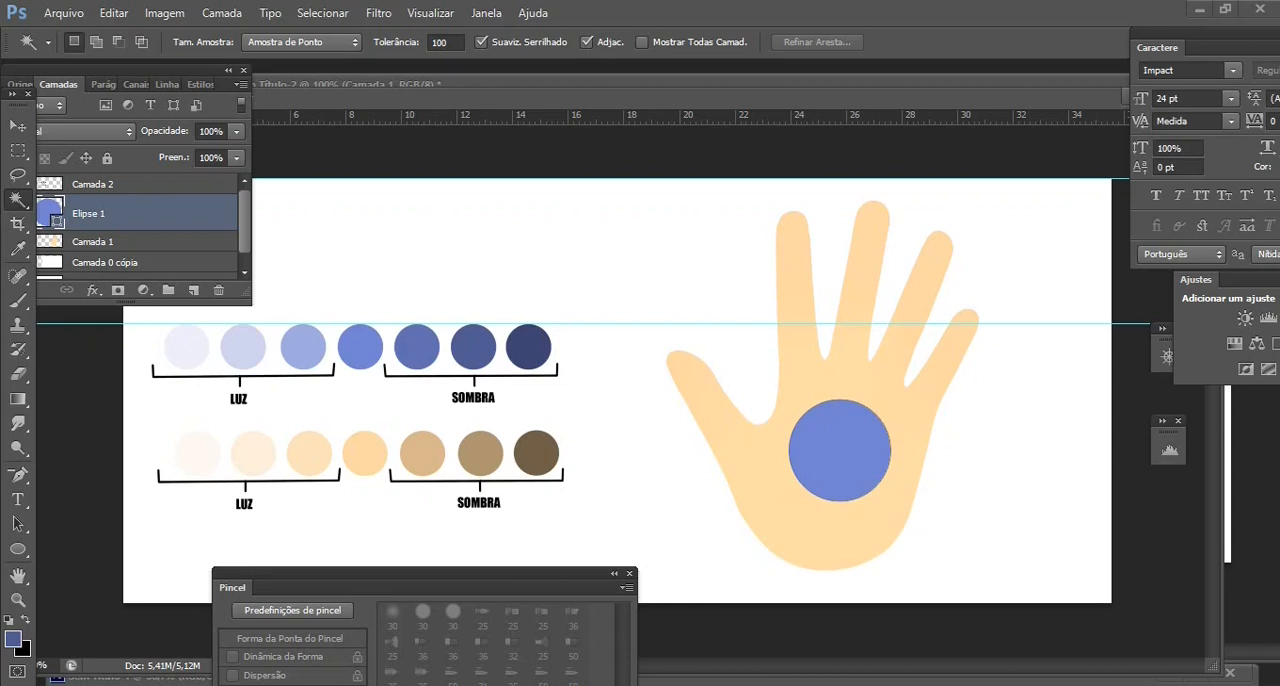
pyautogui.press('b')
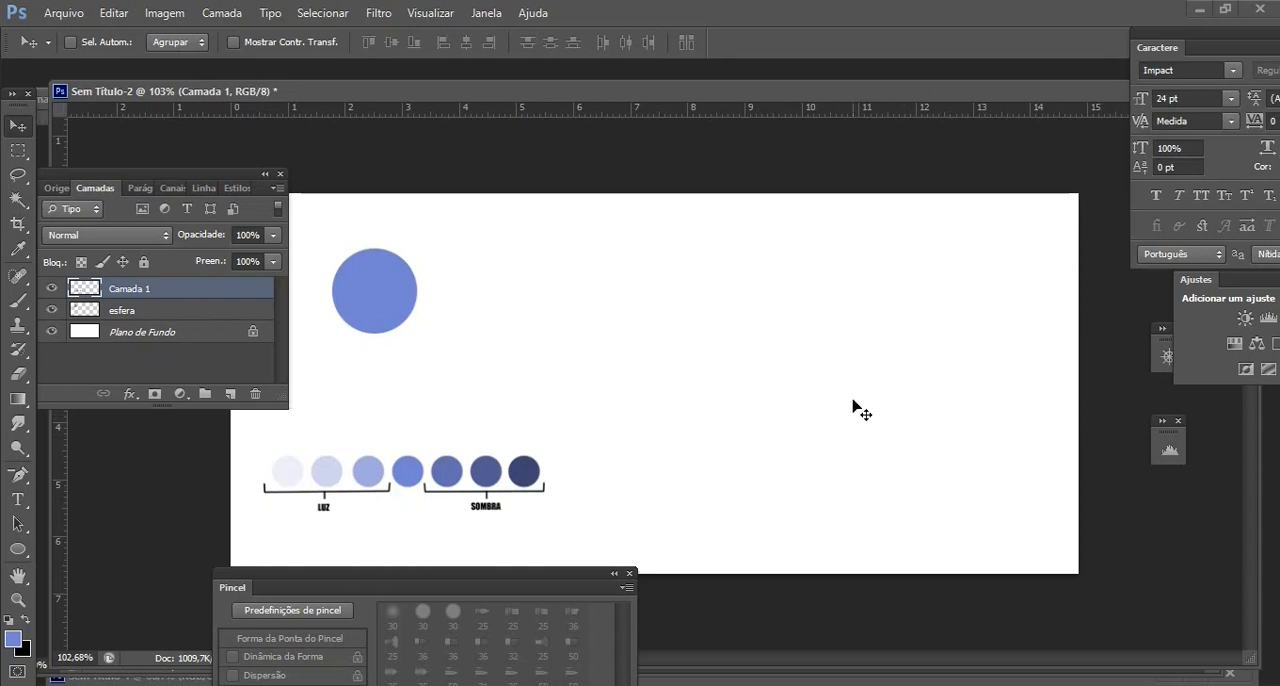
pyautogui.click(16, 306)
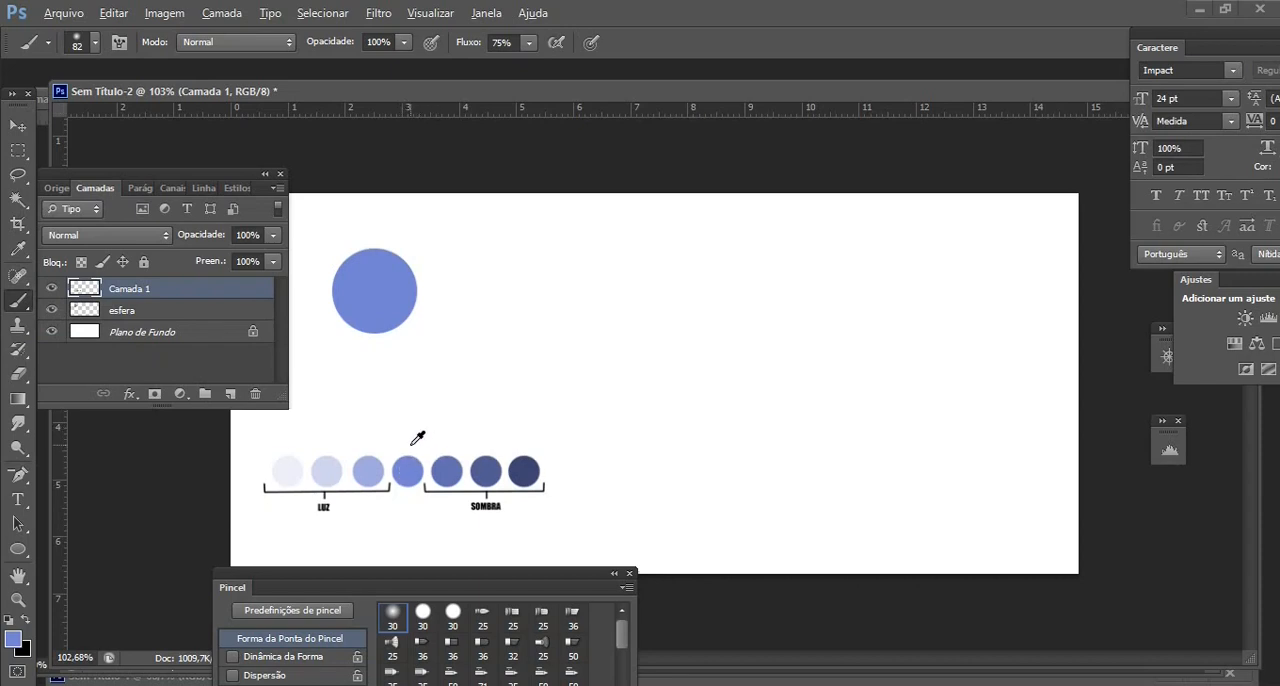
pyautogui.press('alt')
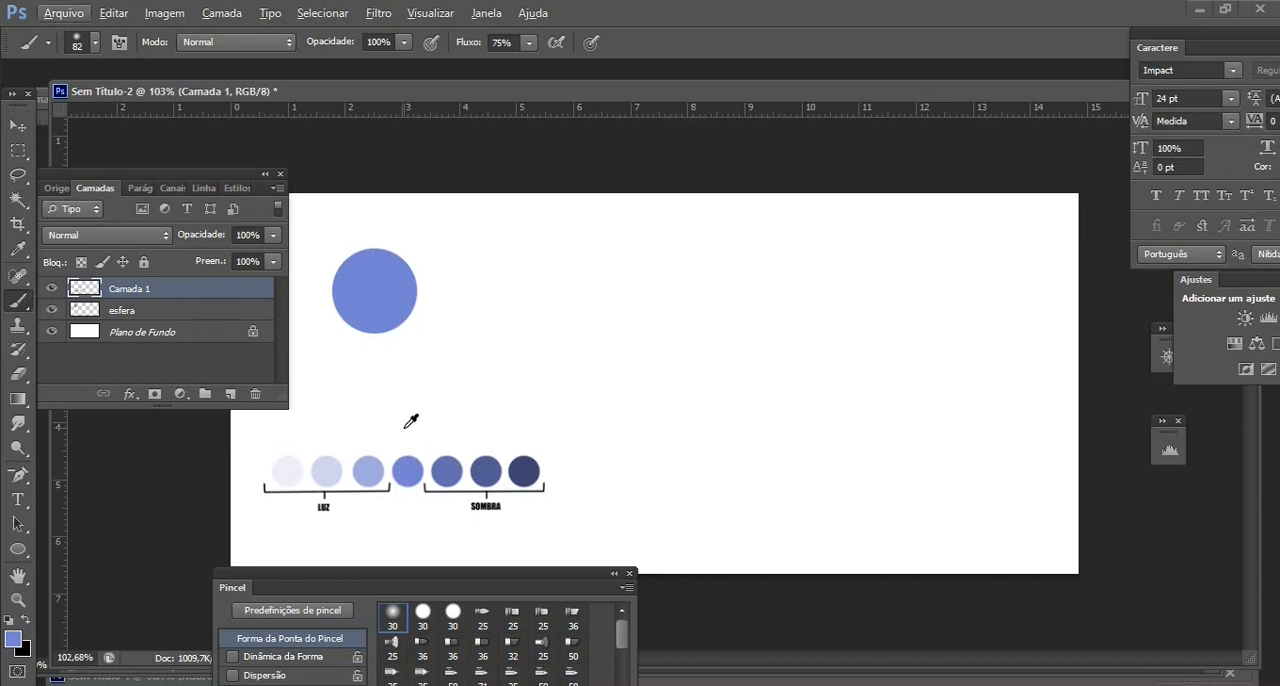
pyautogui.press('alt')
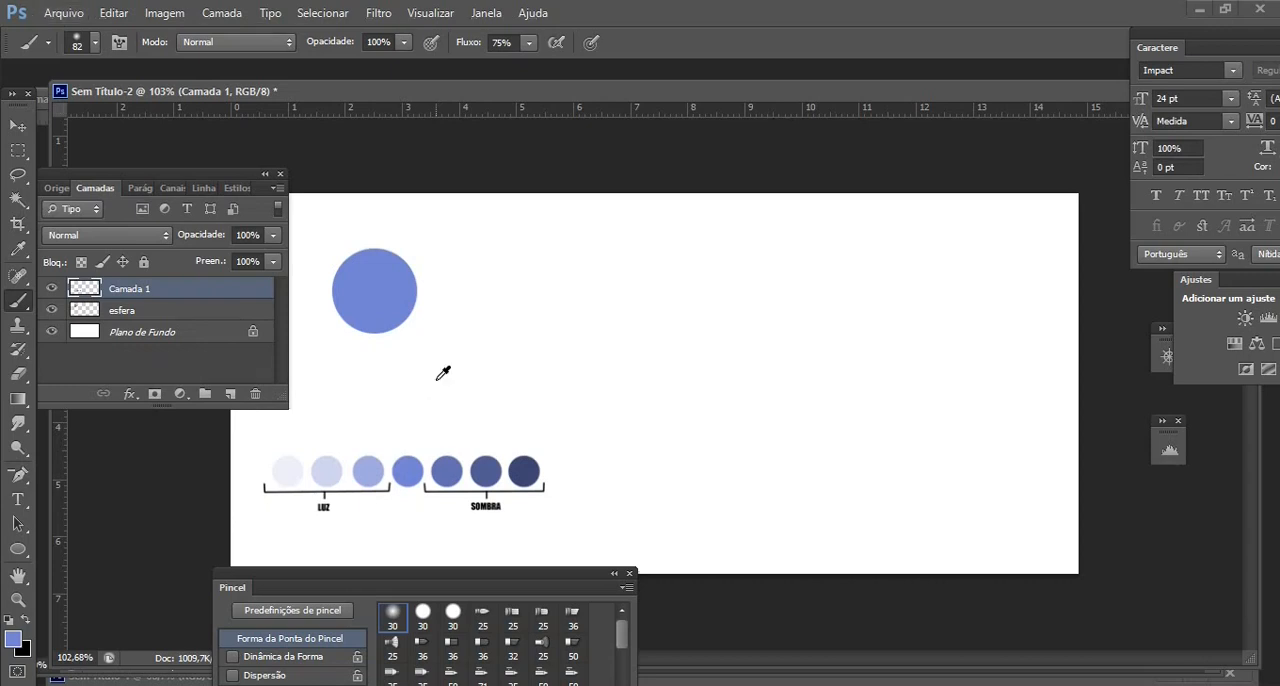
pyautogui.click(20, 255)
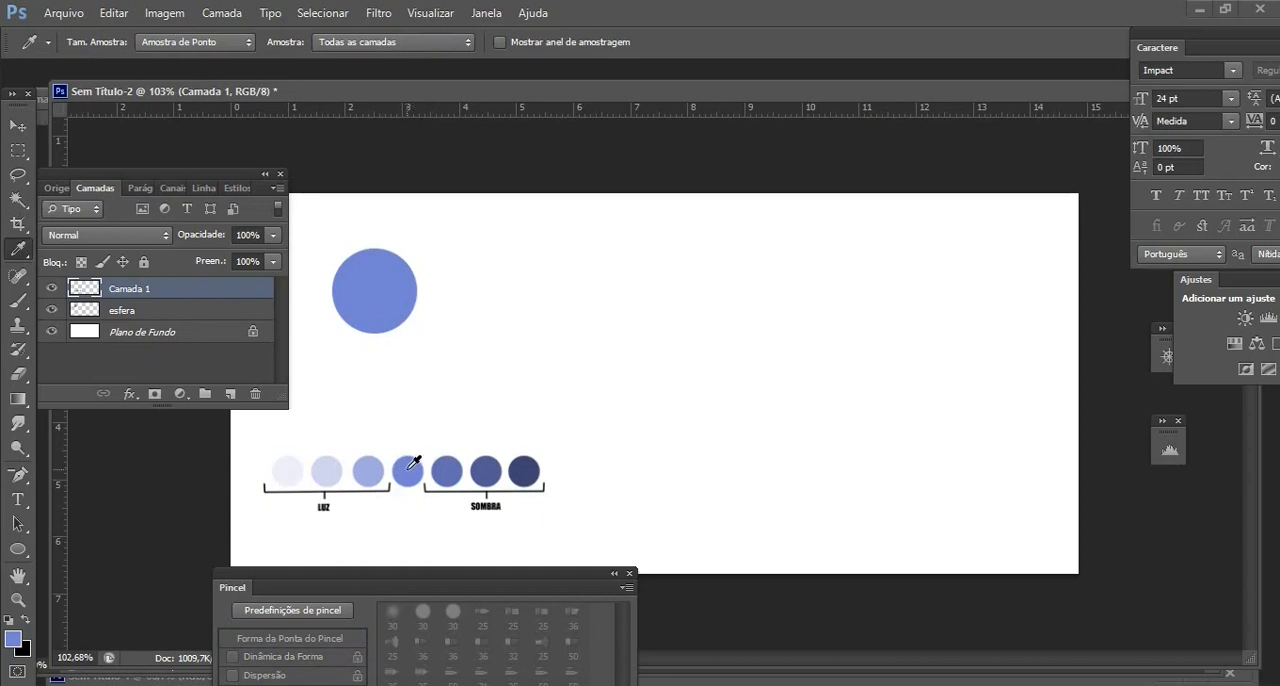
pyautogui.click(13, 641)
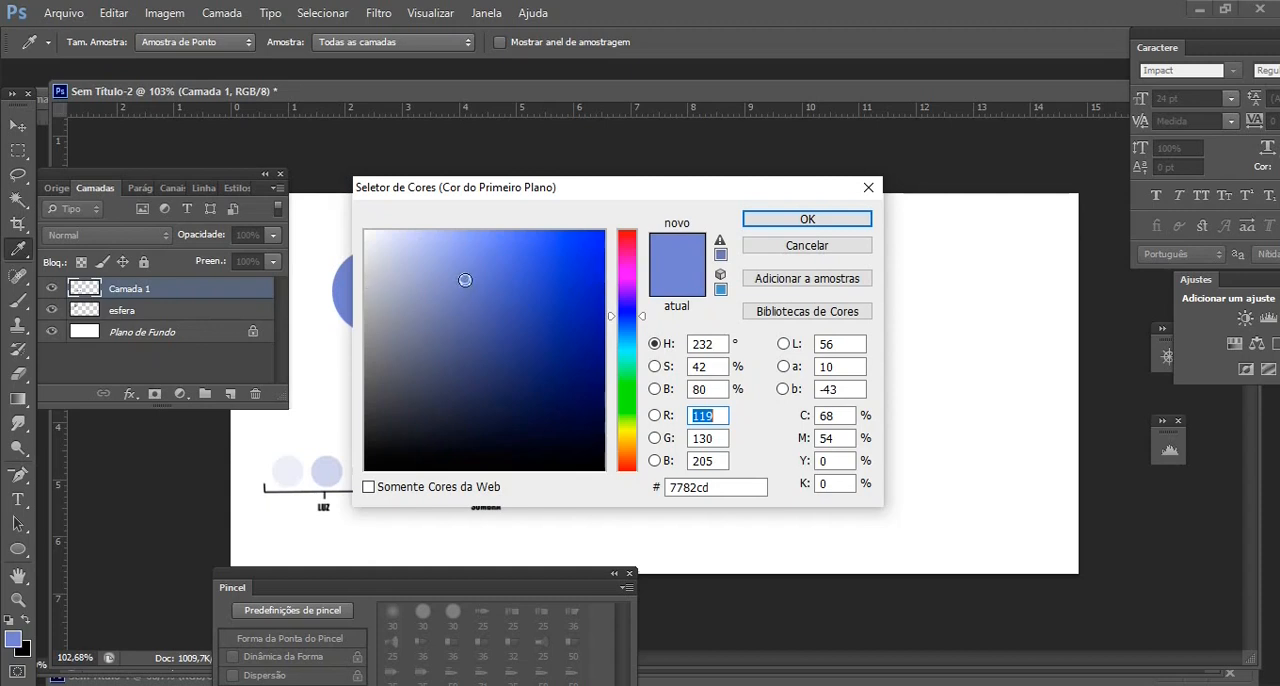
pyautogui.click(808, 216)
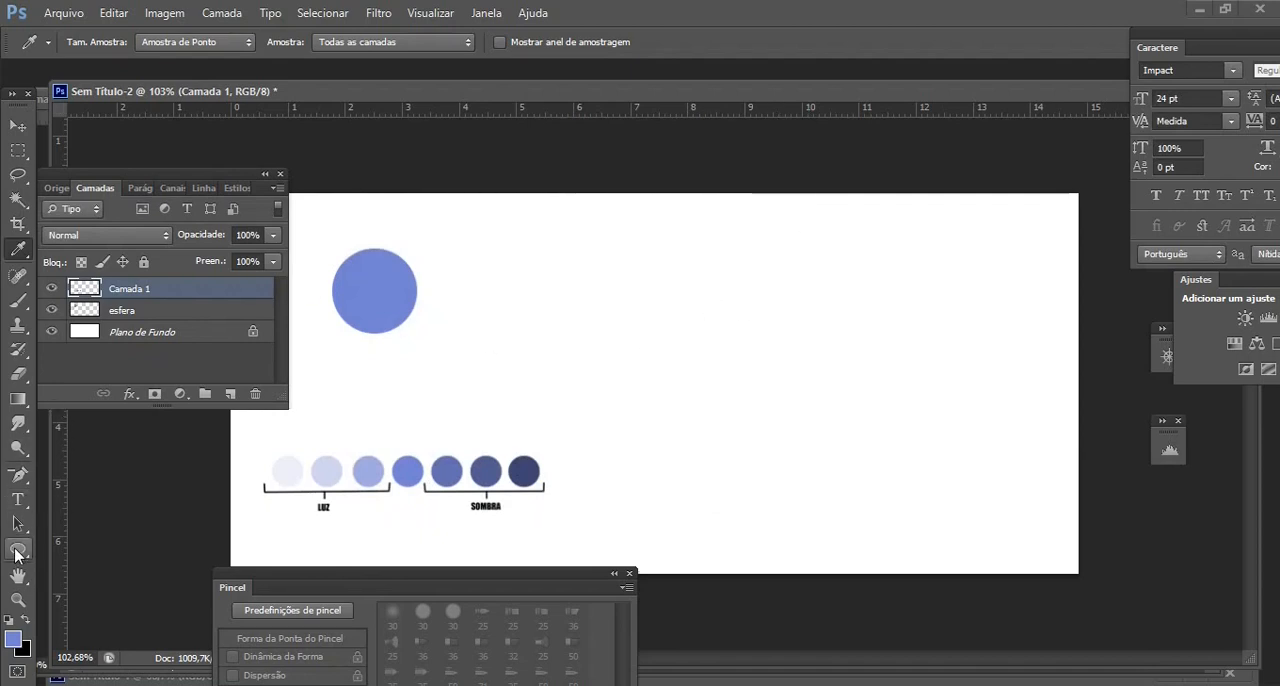
# Draw a large blue circle with the Ellipse tool in the canvas's empty right half, adjust its position and rasterize its layer
pyautogui.click(17, 549)
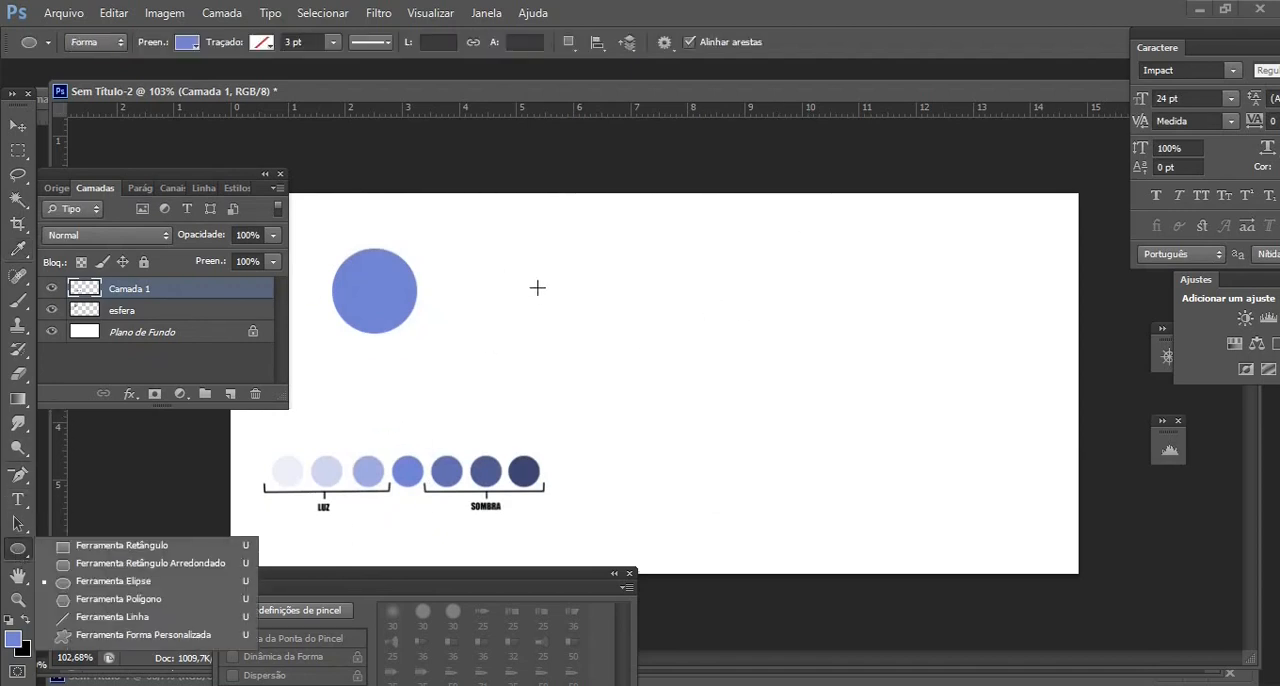
pyautogui.moveTo(537, 288); pyautogui.dragTo(1035, 510)
pyautogui.press('v')
pyautogui.moveTo(662, 420); pyautogui.dragTo(777, 402)
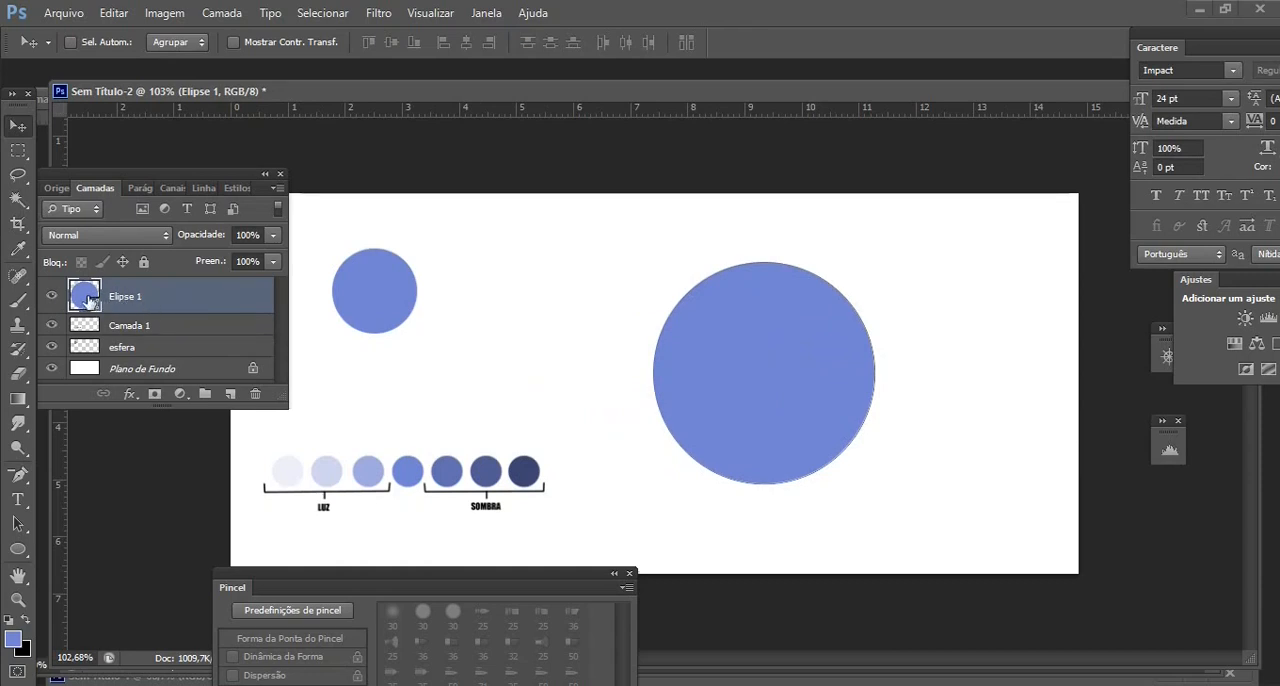
pyautogui.rightClick(198, 298)
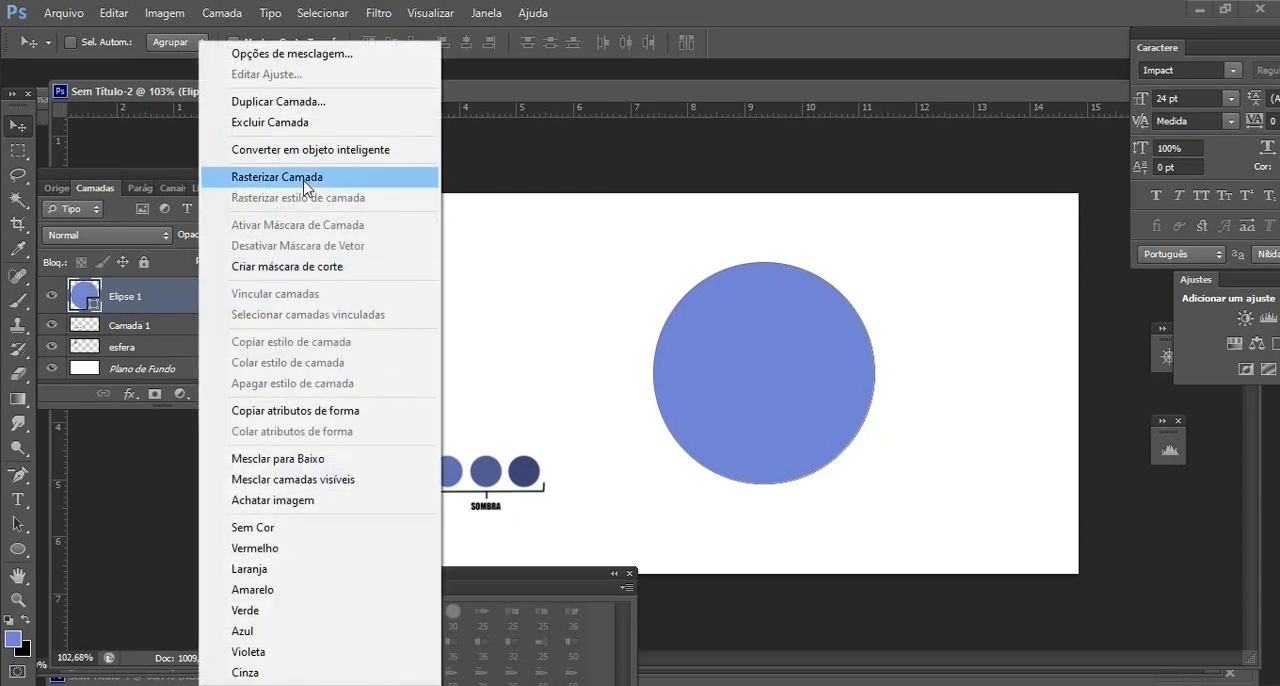
pyautogui.click(304, 182)
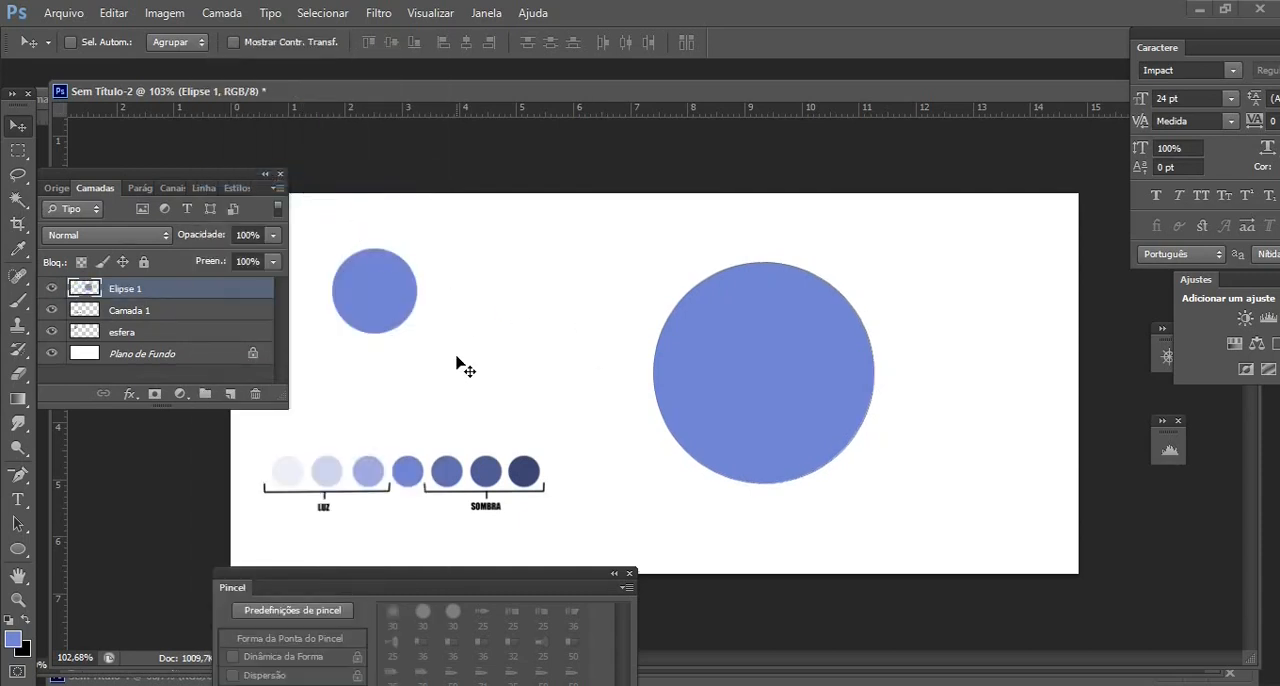
# Try a soft blue brush stroke around the large circle's left edge without a selection, and undo it
pyautogui.click(21, 301)
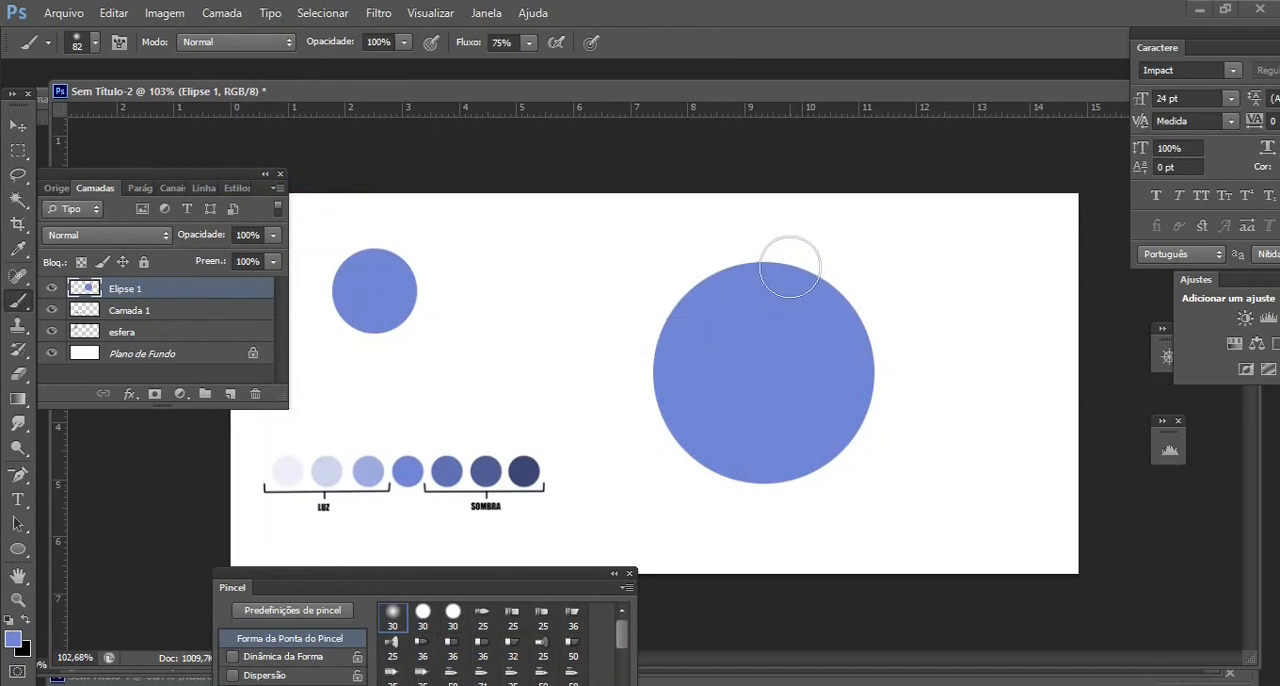
pyautogui.moveTo(791, 265)
pyautogui.mouseDown()
pyautogui.moveTo(688, 282)
pyautogui.moveTo(667, 297)
pyautogui.moveTo(661, 344)
pyautogui.moveTo(665, 381)
pyautogui.moveTo(703, 431)
pyautogui.moveTo(793, 464)
pyautogui.moveTo(710, 475)
pyautogui.moveTo(651, 391)
pyautogui.moveTo(655, 328)
pyautogui.moveTo(749, 268)
pyautogui.moveTo(652, 303)
pyautogui.moveTo(638, 394)
pyautogui.moveTo(729, 491)
pyautogui.mouseUp()
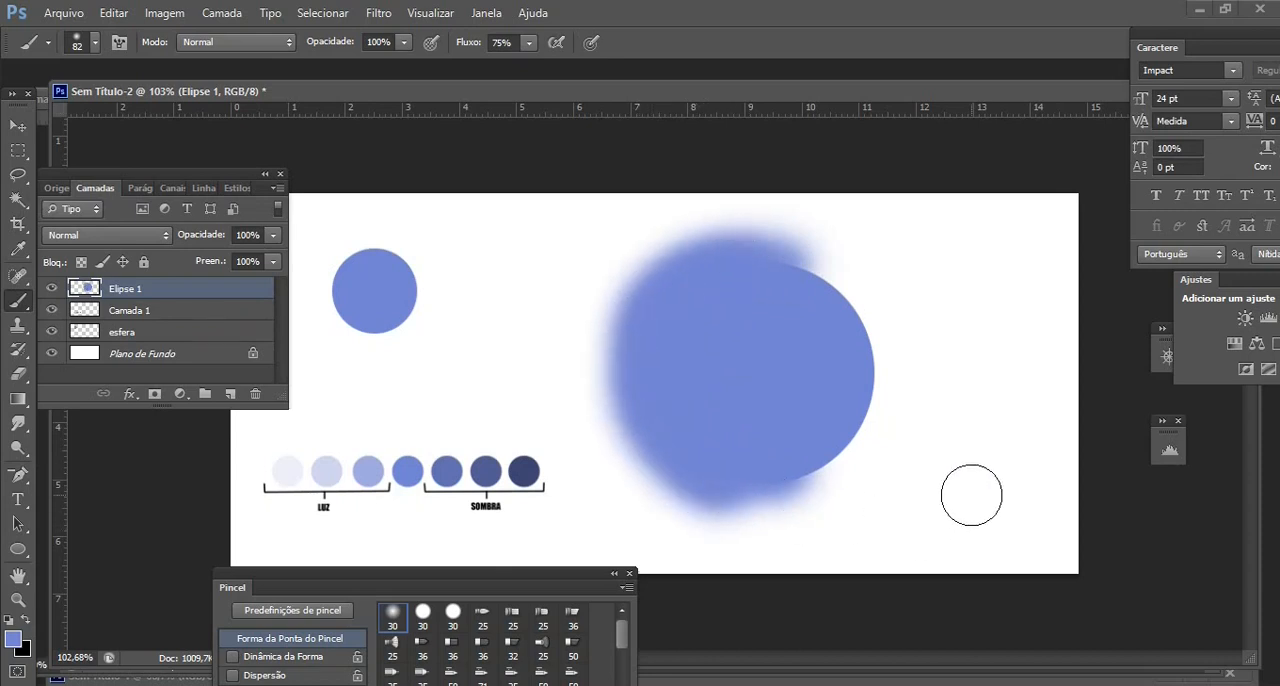
pyautogui.hotkey('ctrl', 'z')
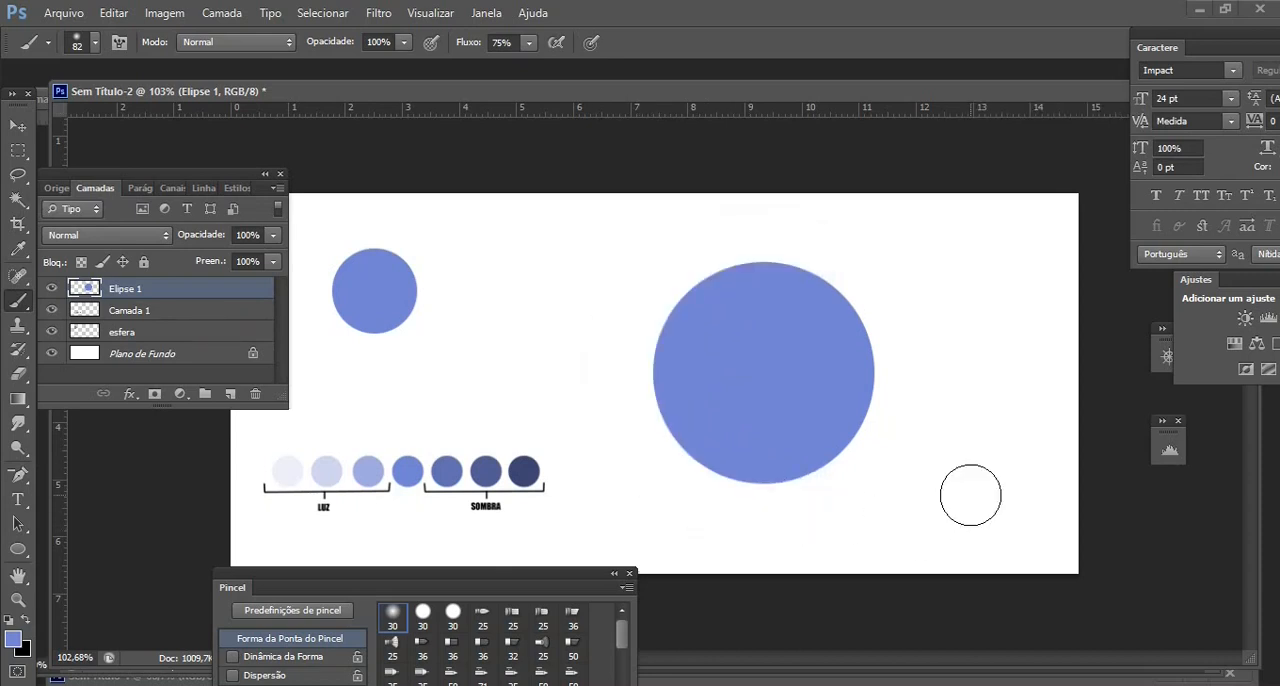
# Select the large circle with the Magic Wand and sample the darkest SOMBRA swatch as the brush color
pyautogui.click(16, 201)
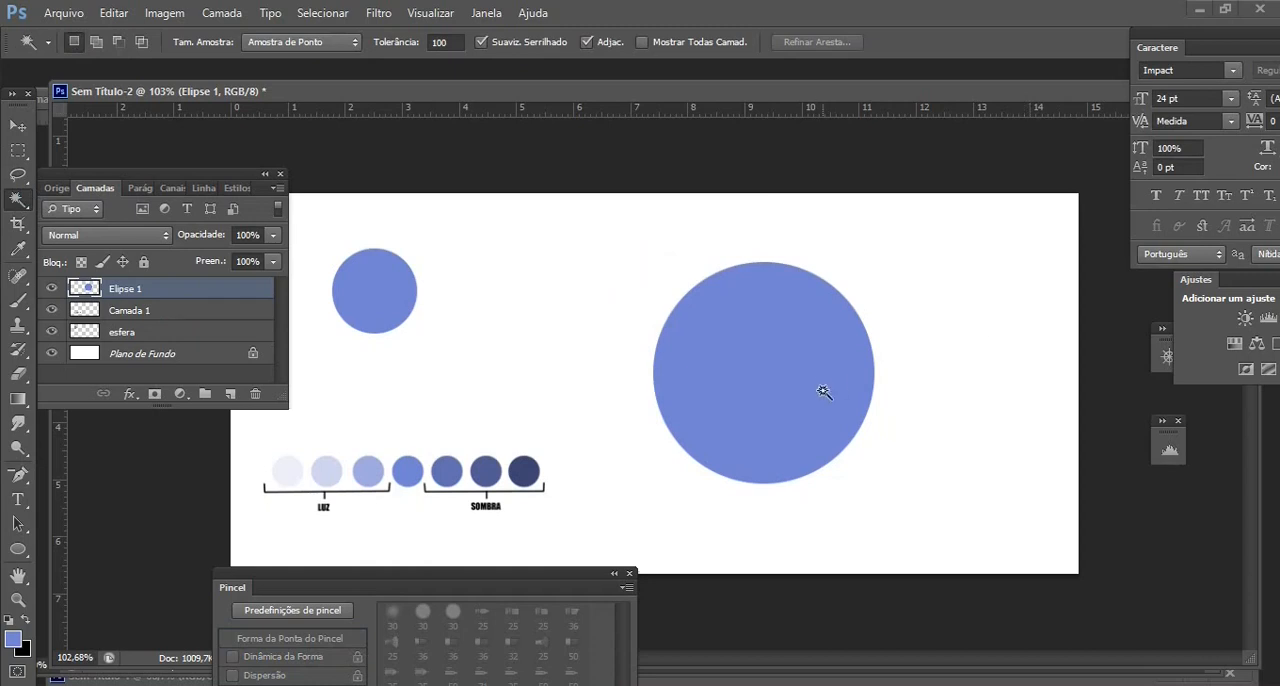
pyautogui.click(781, 368)
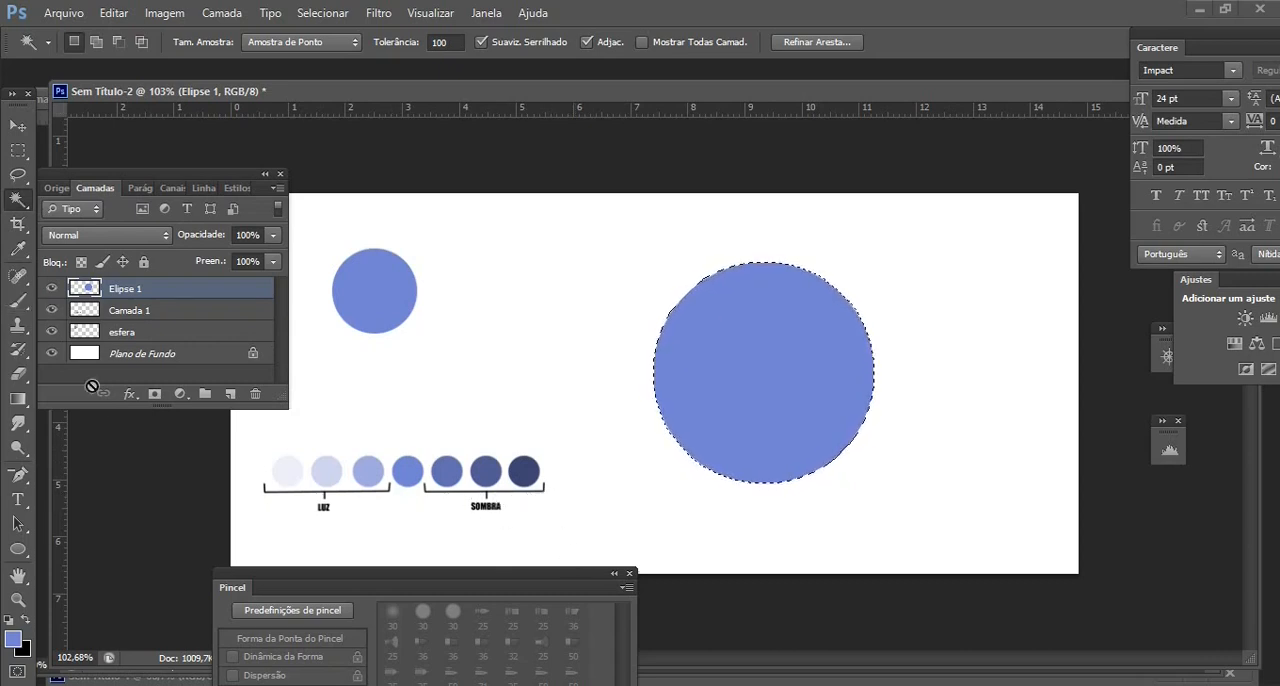
pyautogui.click(18, 302)
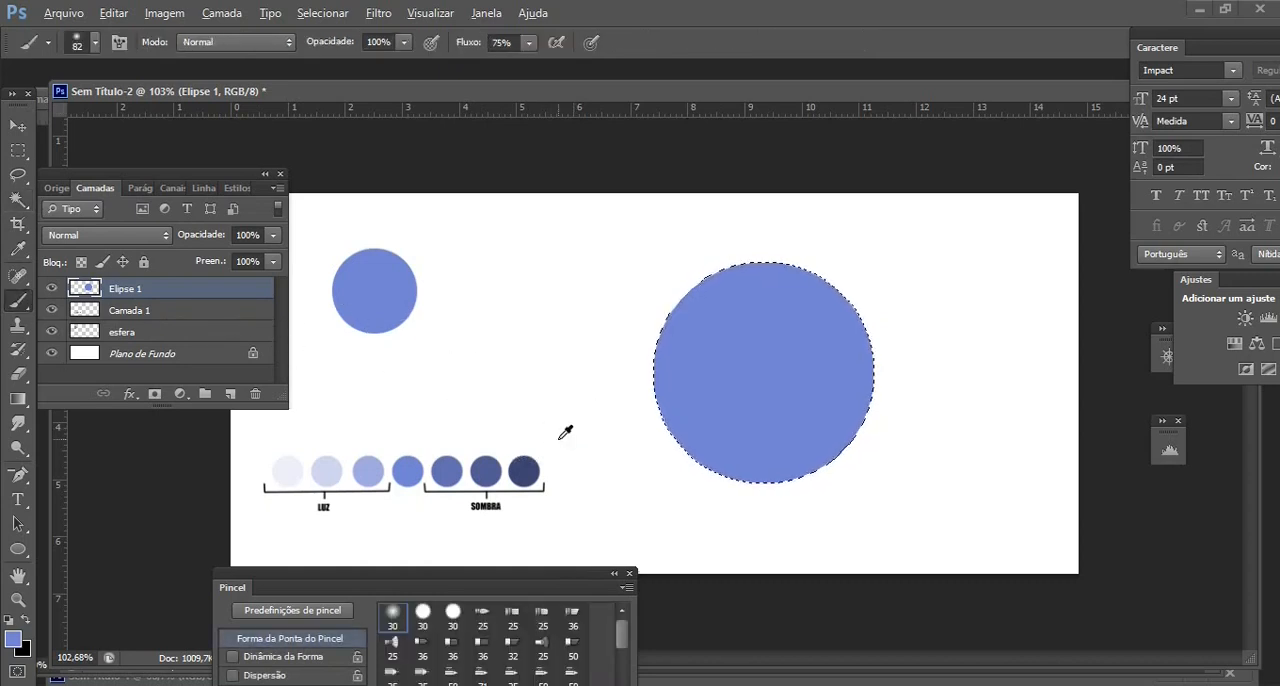
pyautogui.keyDown('alt'); pyautogui.click(529, 473); pyautogui.keyUp('alt')
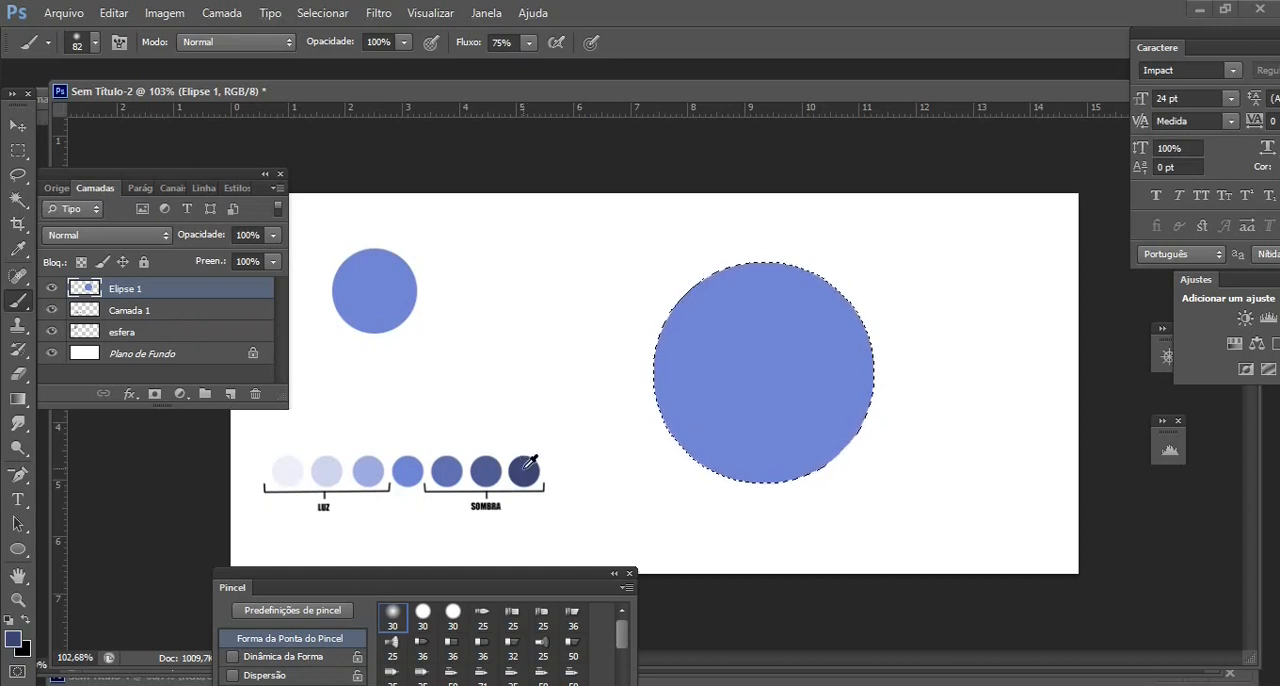
# Set the soft brush's size to 106 px and its opacity to 61%
pyautogui.click(95, 42)
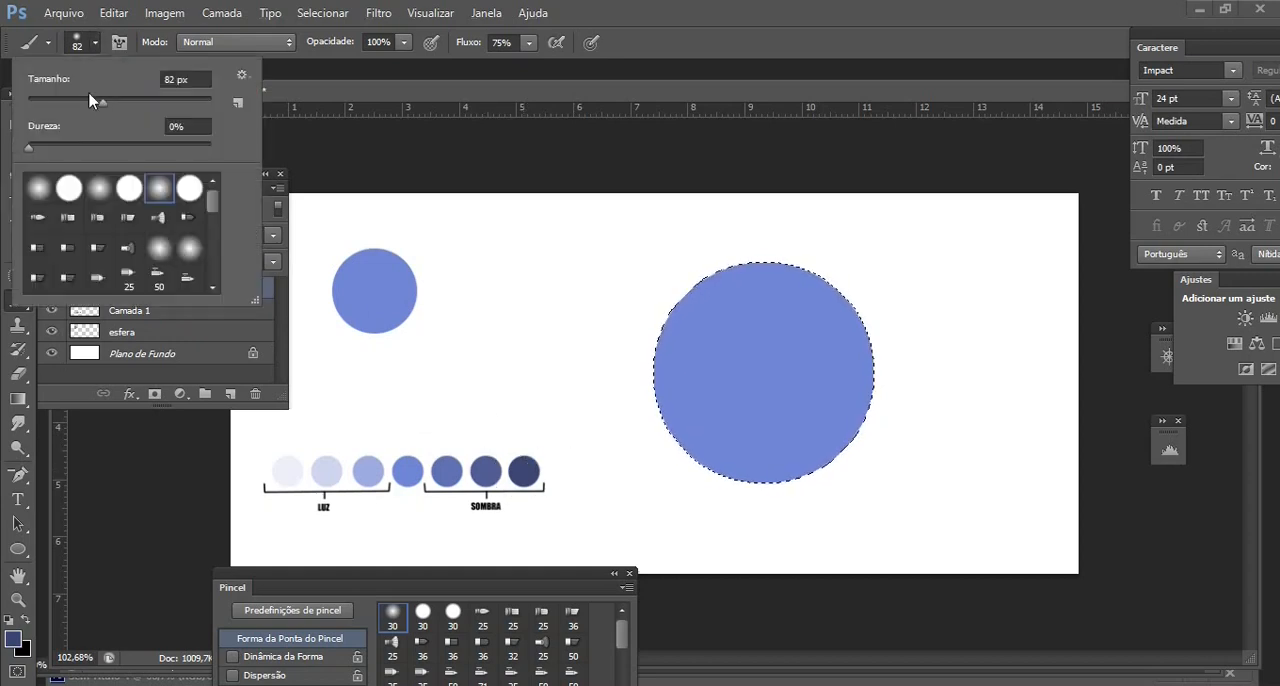
pyautogui.moveTo(89, 100); pyautogui.dragTo(146, 110)
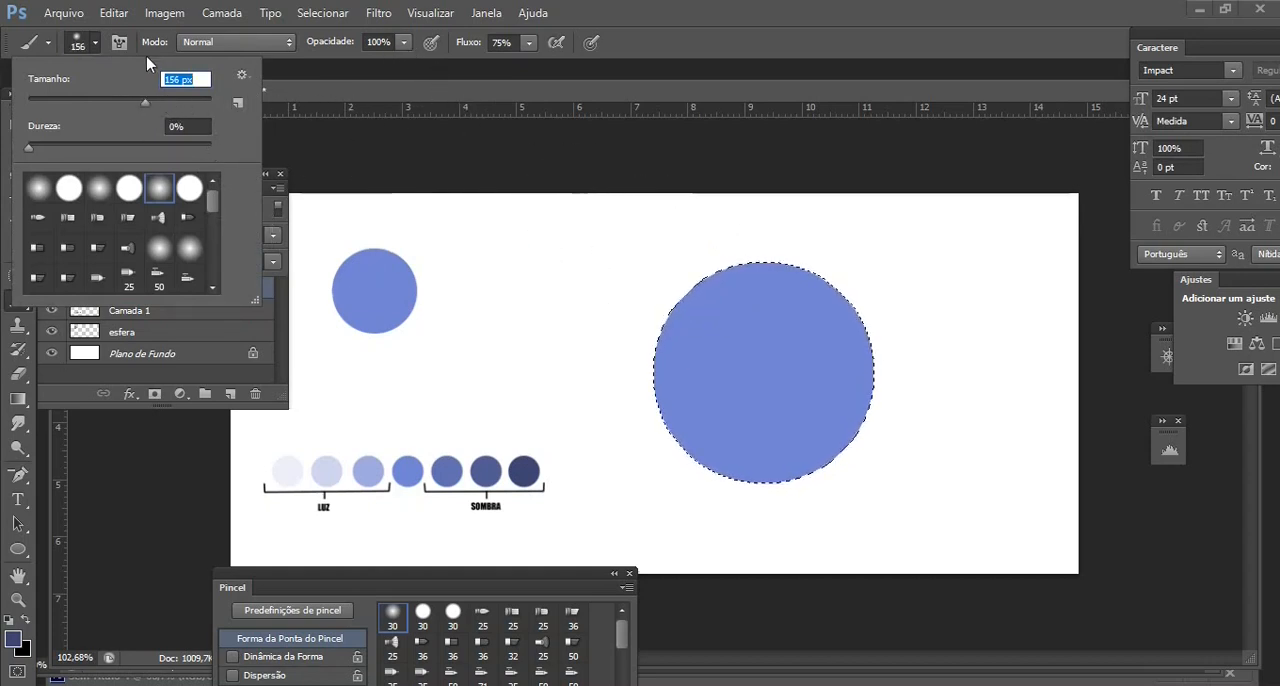
pyautogui.moveTo(137, 104); pyautogui.dragTo(122, 103)
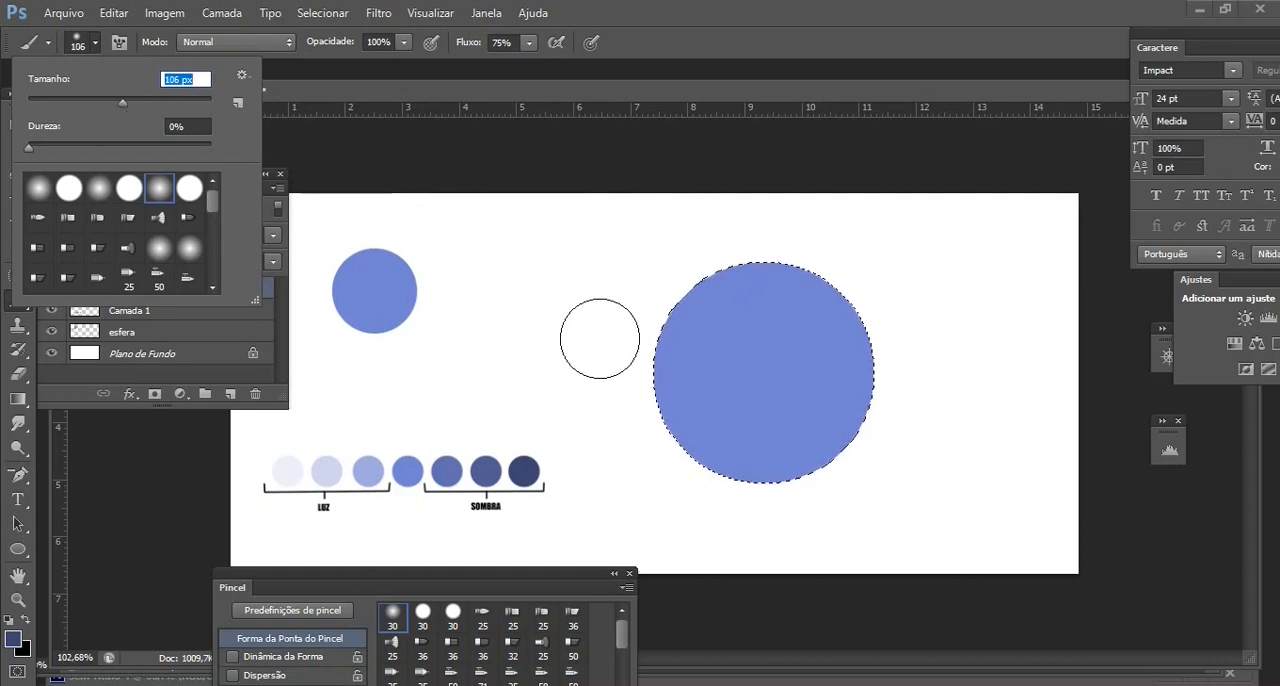
pyautogui.click(404, 42)
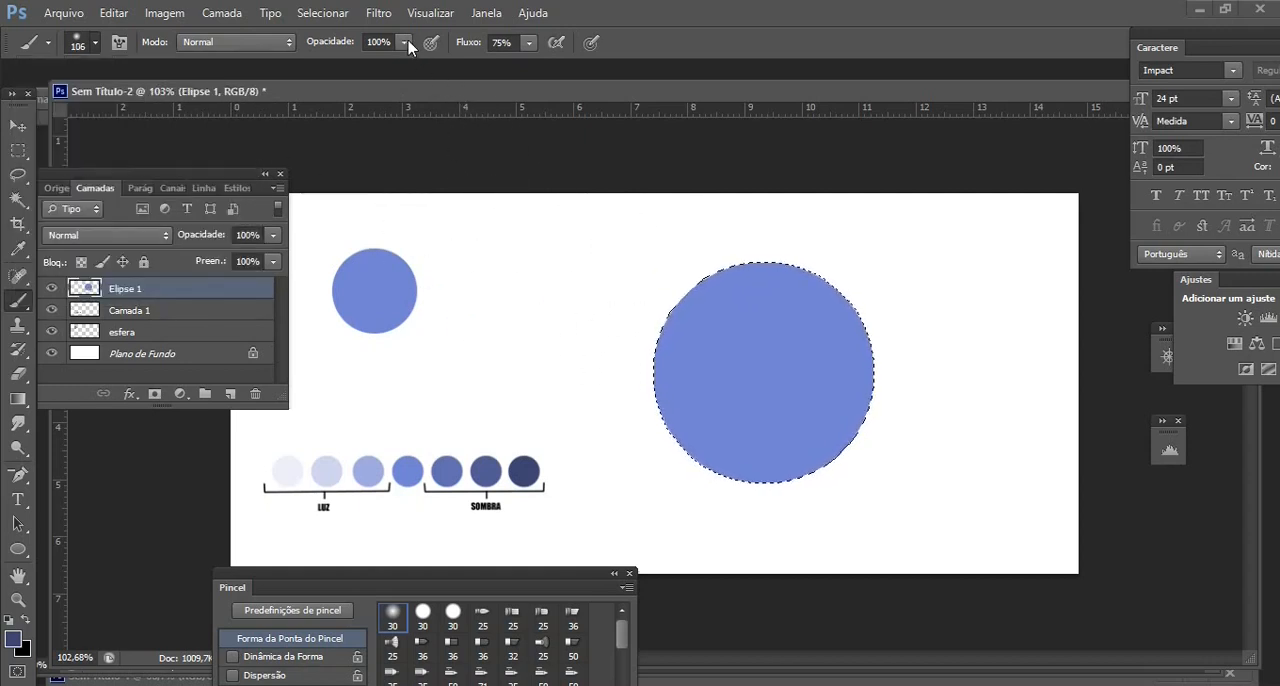
pyautogui.click(404, 42)
pyautogui.moveTo(358, 73); pyautogui.dragTo(357, 73)
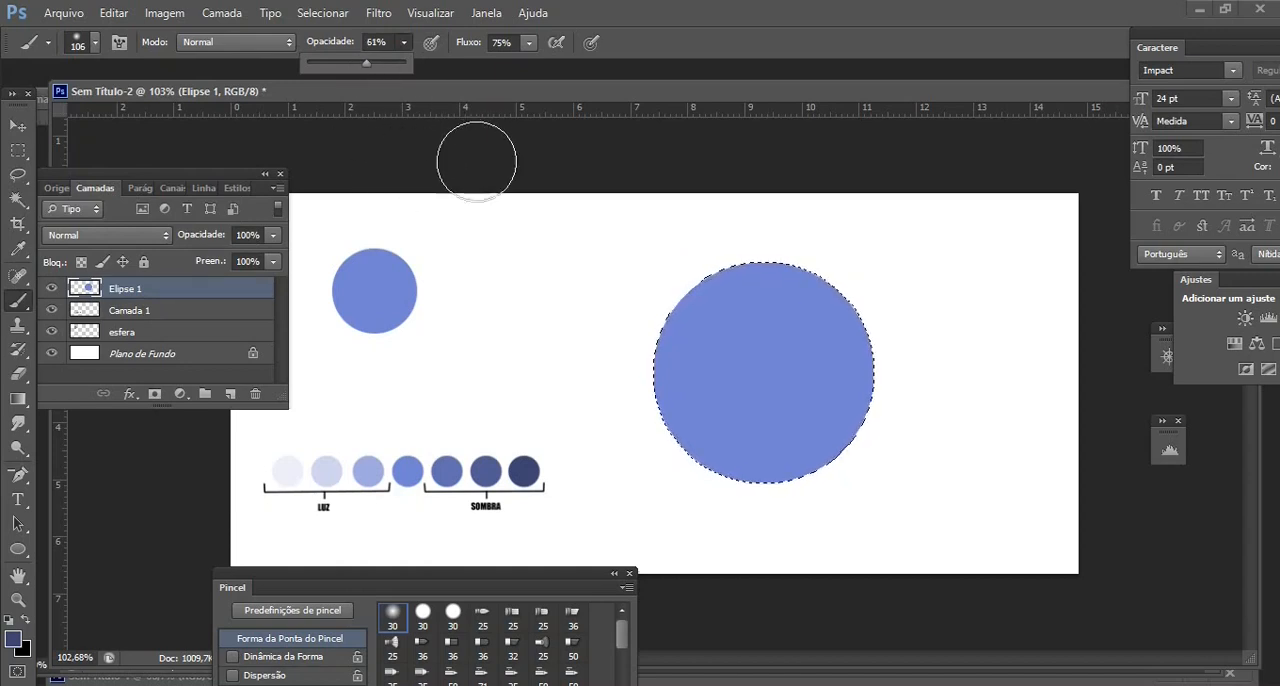
# Paint soft dark blue shading along the left and lower edges of the selected circle
pyautogui.click(753, 220)
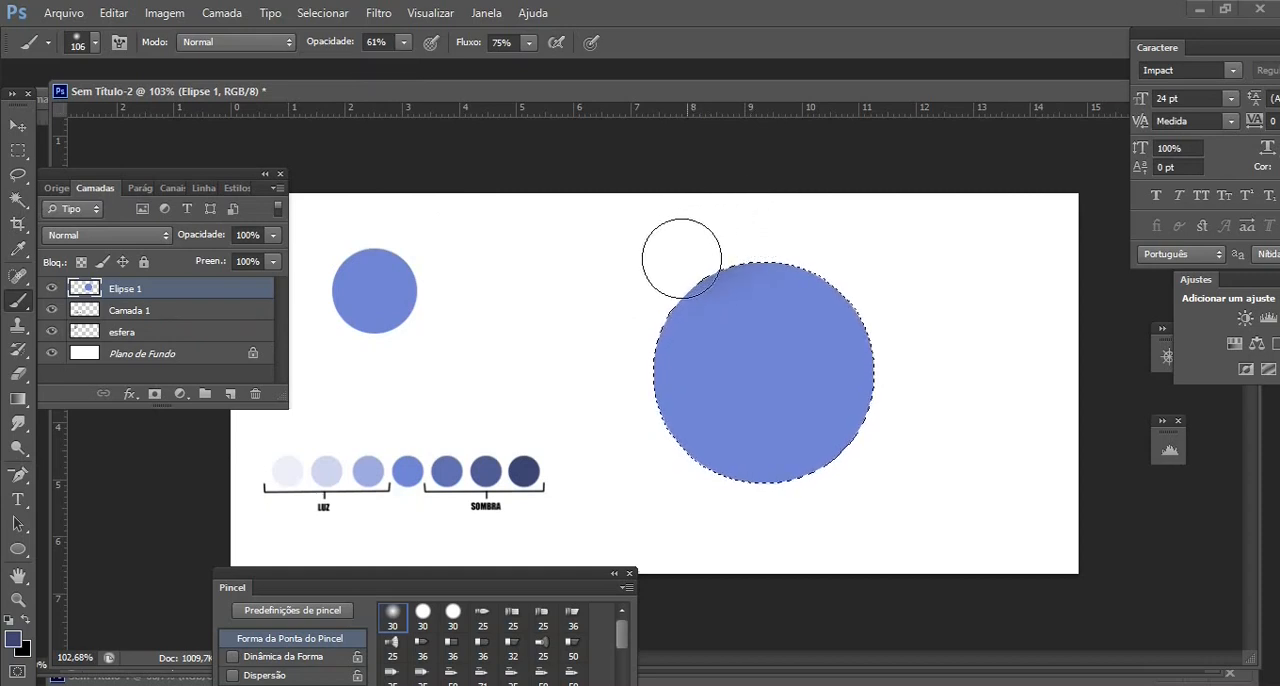
pyautogui.moveTo(643, 335); pyautogui.dragTo(643, 409)
pyautogui.moveTo(682, 479)
pyautogui.mouseDown()
pyautogui.moveTo(777, 509)
pyautogui.moveTo(831, 506)
pyautogui.moveTo(875, 474)
pyautogui.moveTo(737, 500)
pyautogui.moveTo(668, 465)
pyautogui.moveTo(639, 416)
pyautogui.moveTo(627, 320)
pyautogui.moveTo(720, 233)
pyautogui.mouseUp()
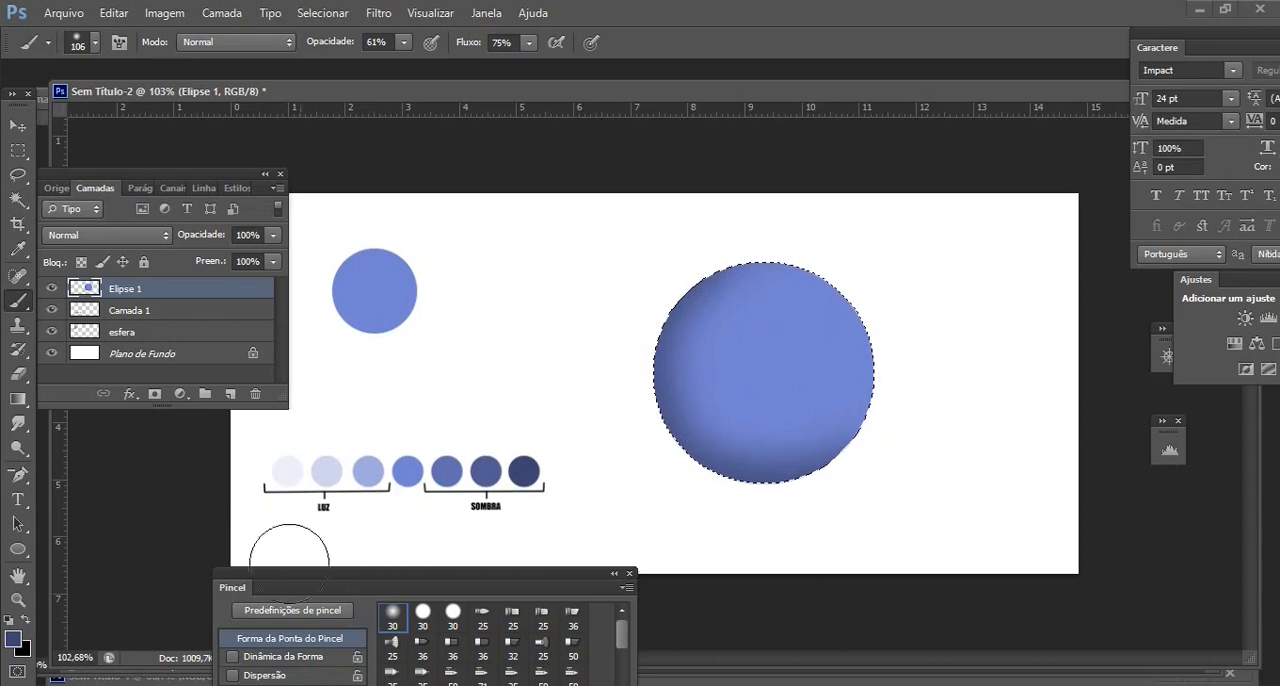
# Set the foreground color to the darker blue 2b3051
pyautogui.click(14, 639)
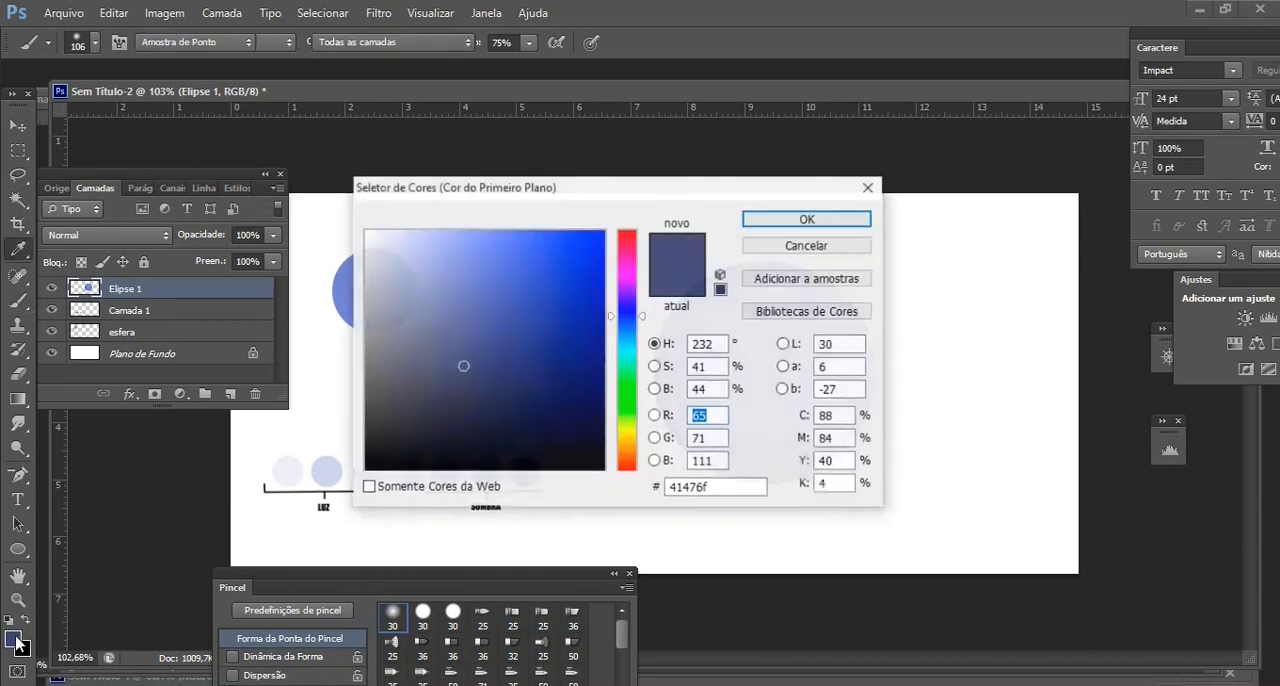
pyautogui.click(476, 394)
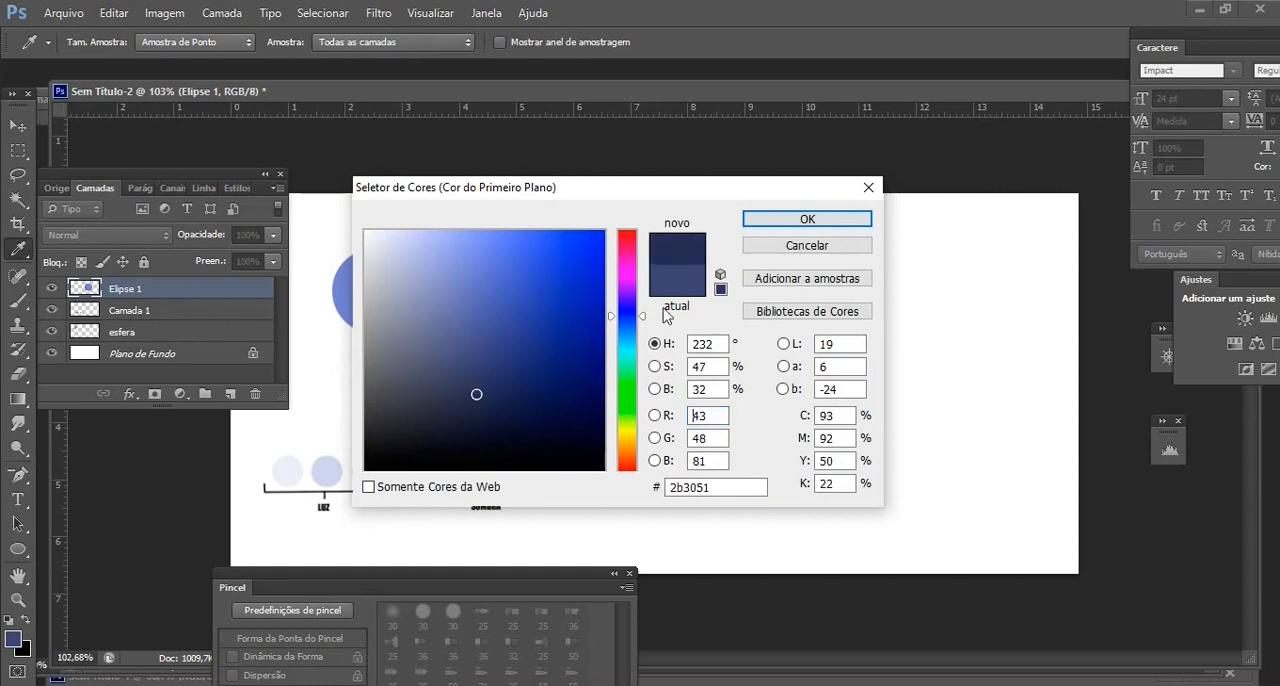
pyautogui.click(755, 220)
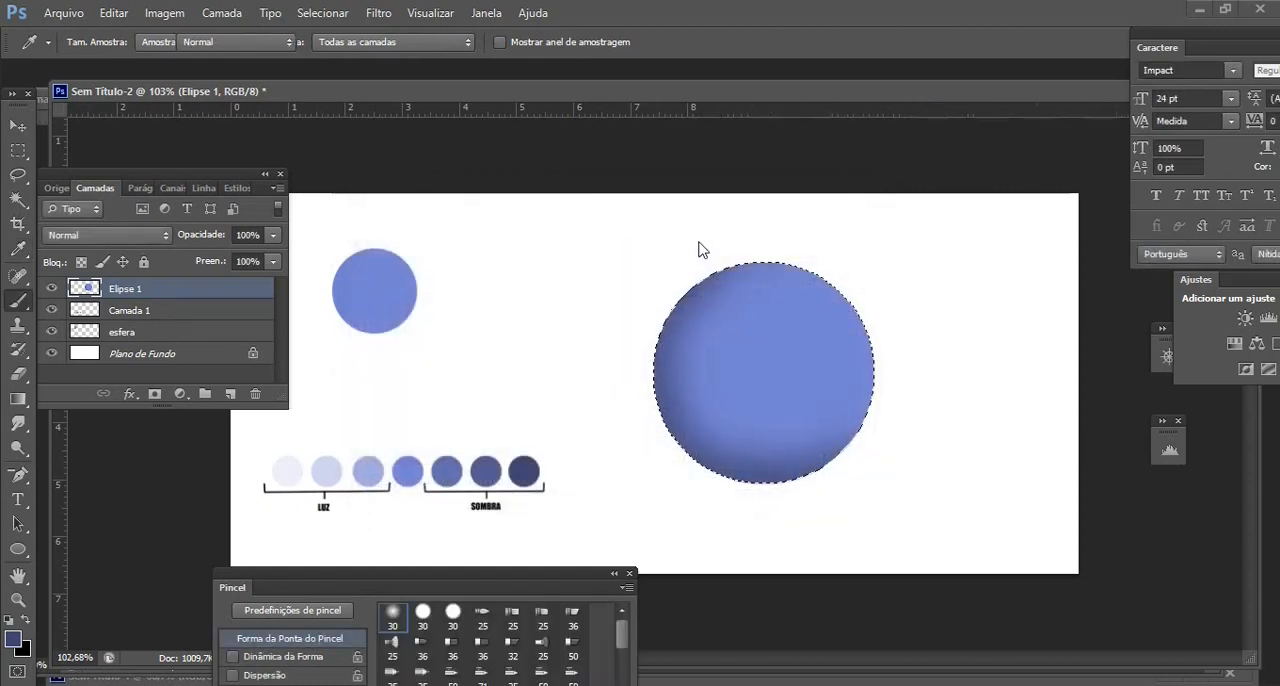
# Reduce the brush to 53 px and paint a narrower, darker shadow along the circle's left and lower rim
pyautogui.click(94, 43)
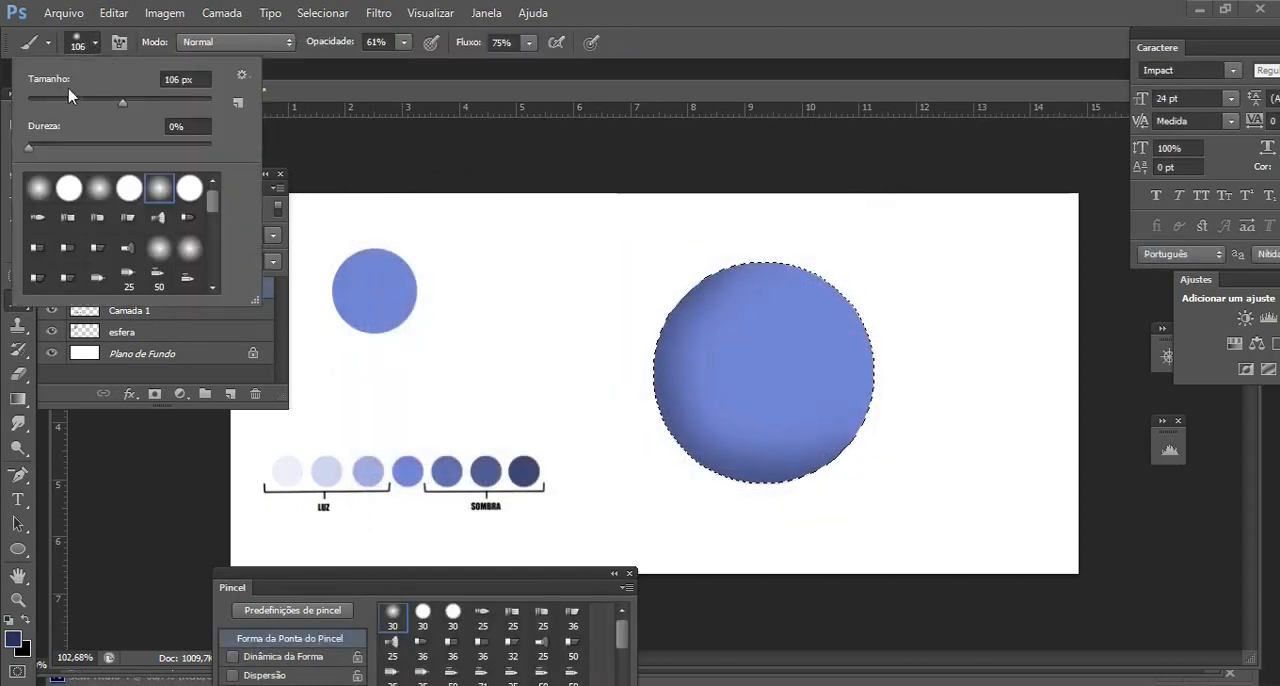
pyautogui.click(76, 103)
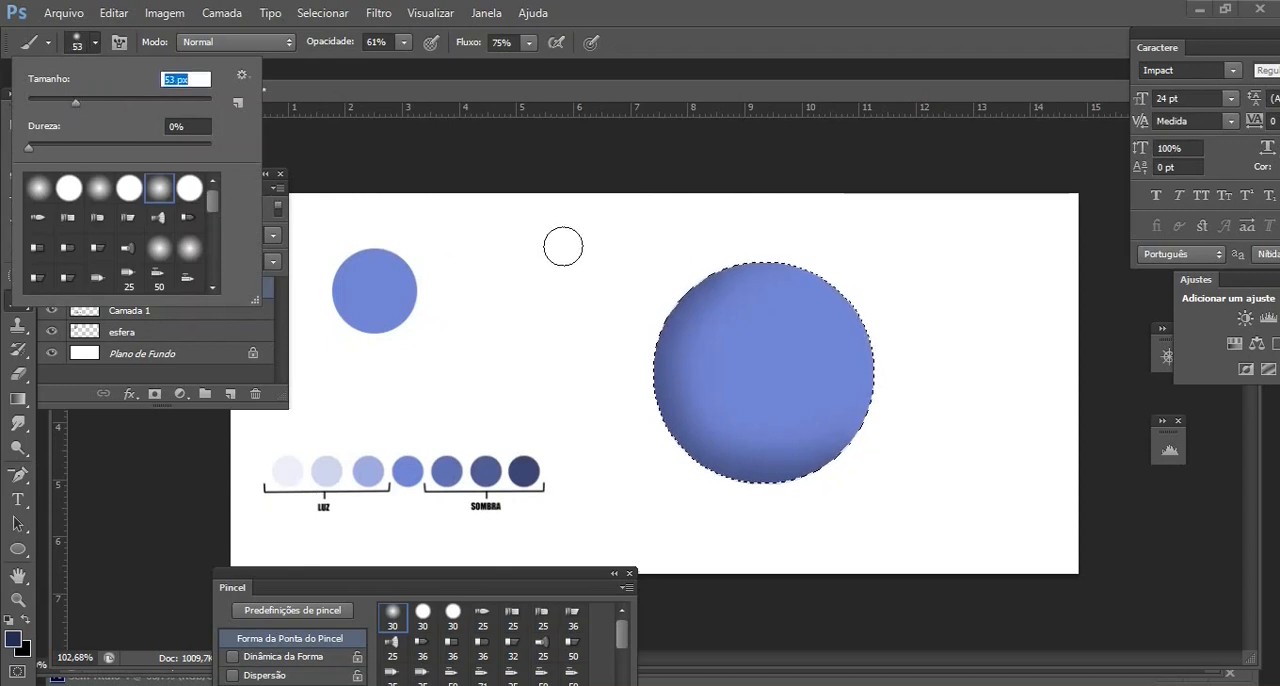
pyautogui.click(713, 253)
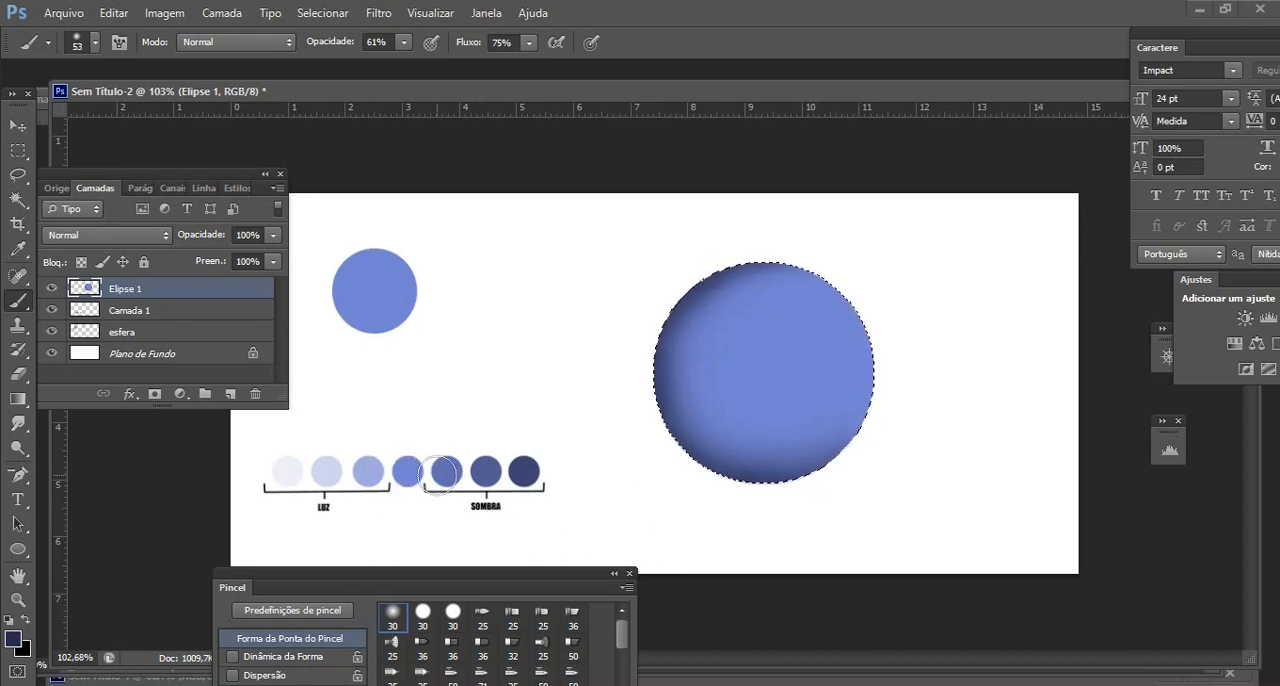
# Sample the lightest SOMBRA swatch, set the brush to 129 px and blend the circle's shadow inward with broad strokes
pyautogui.keyDown('alt'); pyautogui.click(456, 468); pyautogui.keyUp('alt')
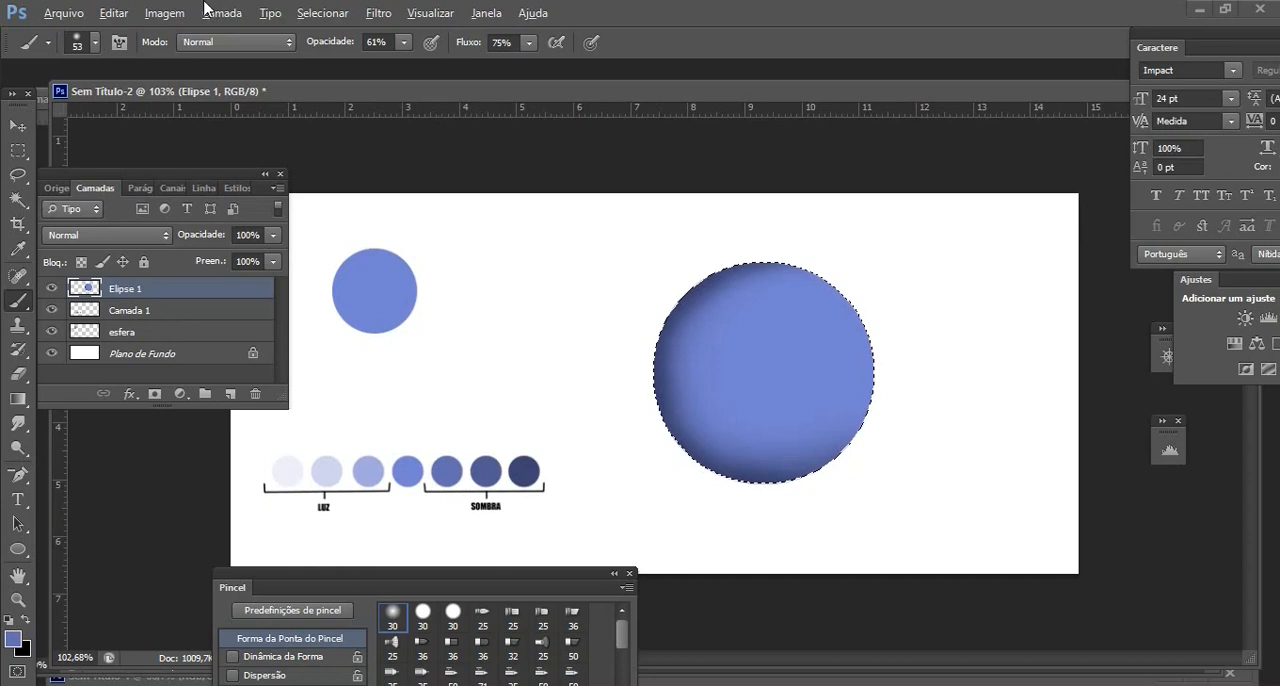
pyautogui.click(95, 42)
pyautogui.moveTo(114, 101); pyautogui.dragTo(132, 101)
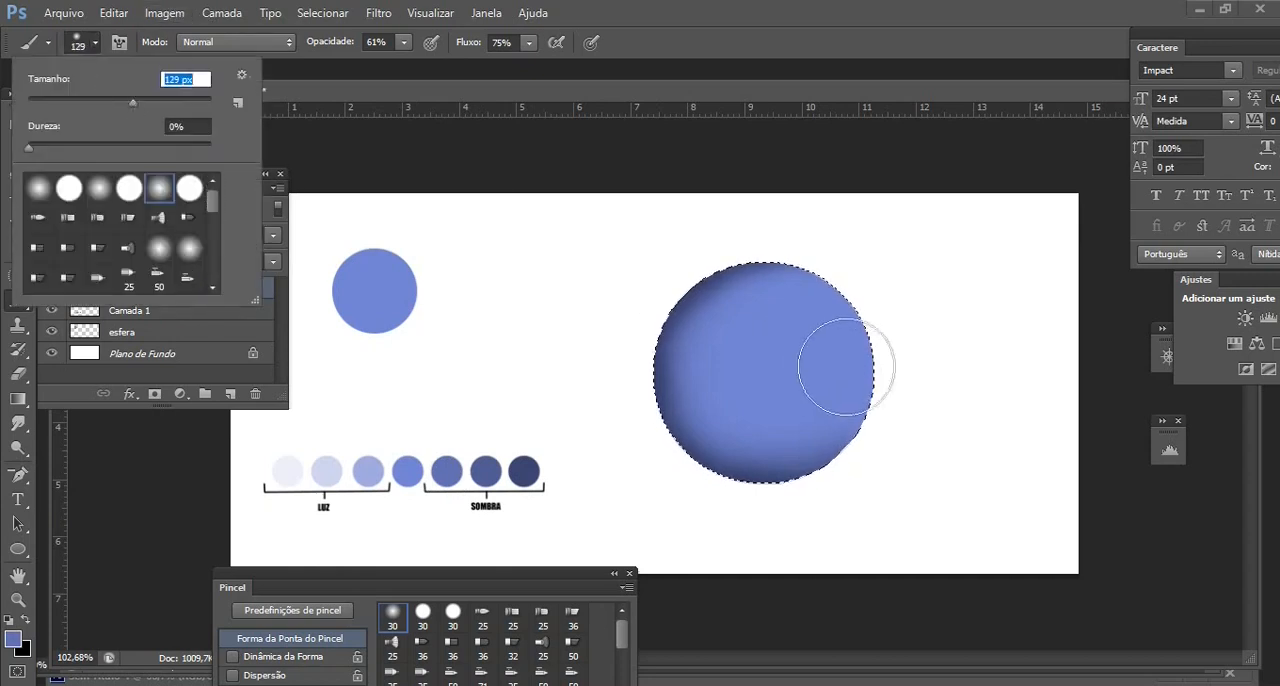
pyautogui.click(790, 277)
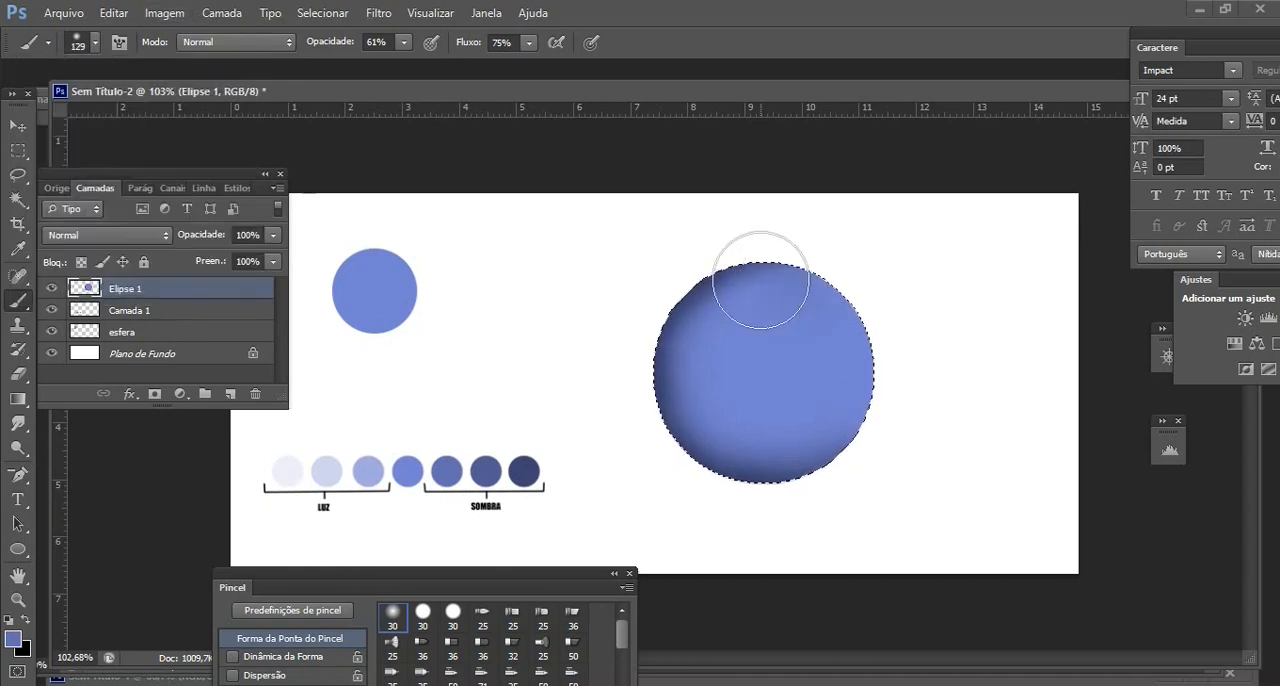
pyautogui.moveTo(708, 393); pyautogui.dragTo(815, 422)
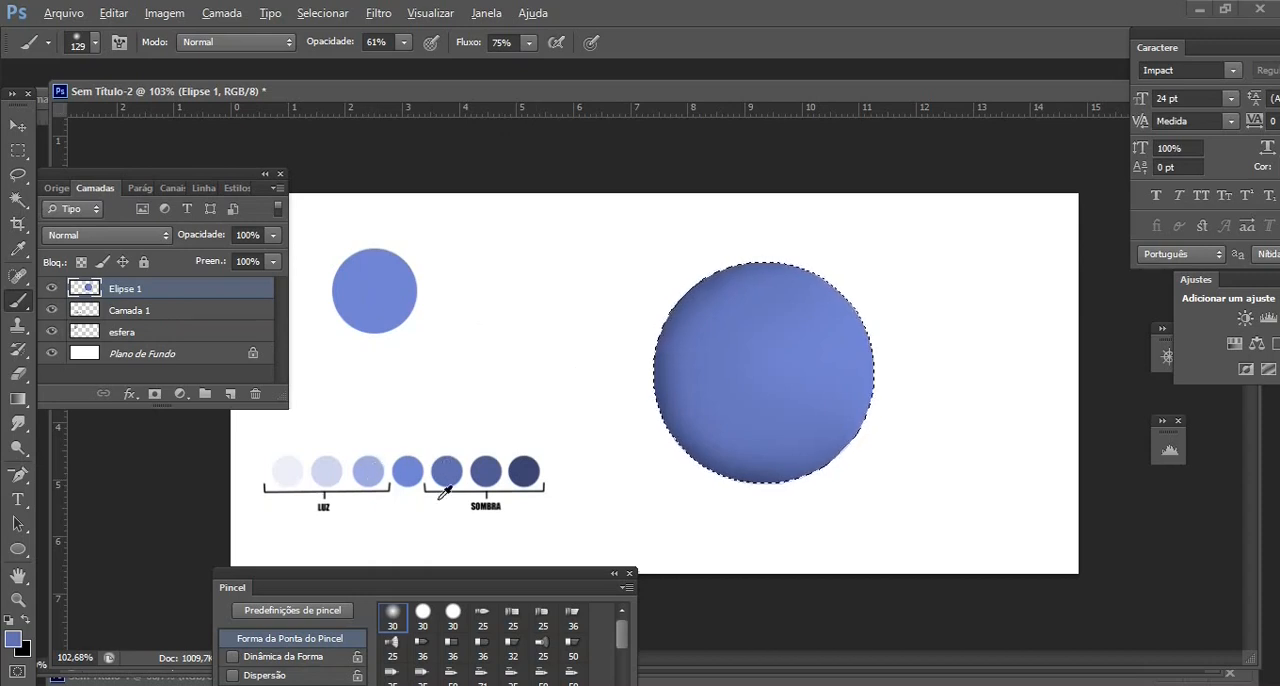
# Sample the darkest LUZ swatch, set the brush to 185 px and paint a broad light tone over the circle's centre and upper right
pyautogui.keyDown('alt'); pyautogui.click(372, 470); pyautogui.keyUp('alt')
pyautogui.click(94, 42)
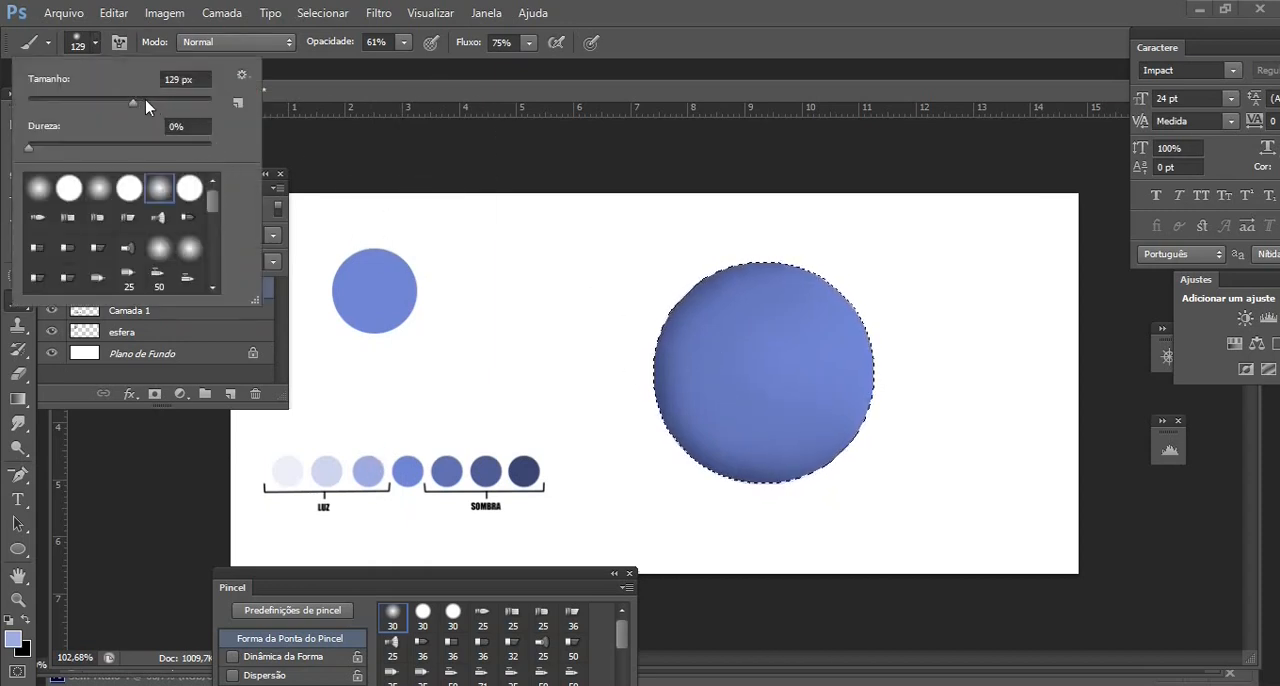
pyautogui.moveTo(145, 99); pyautogui.dragTo(170, 101)
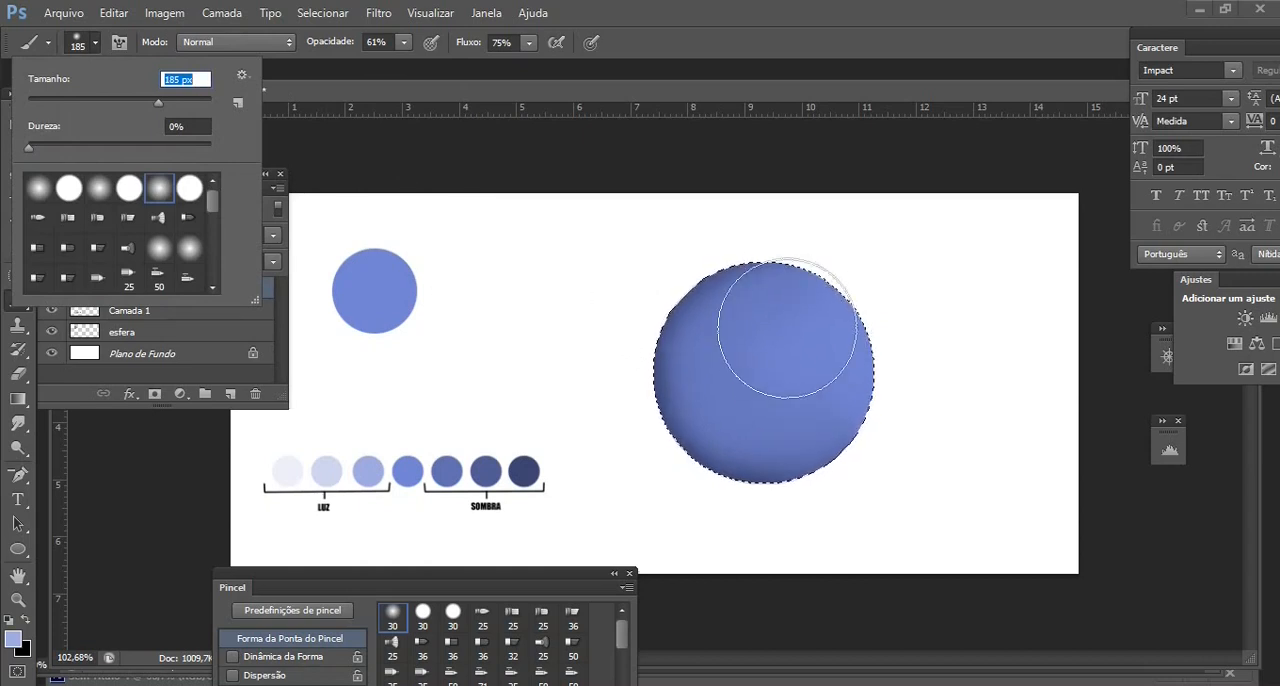
pyautogui.press('Return')
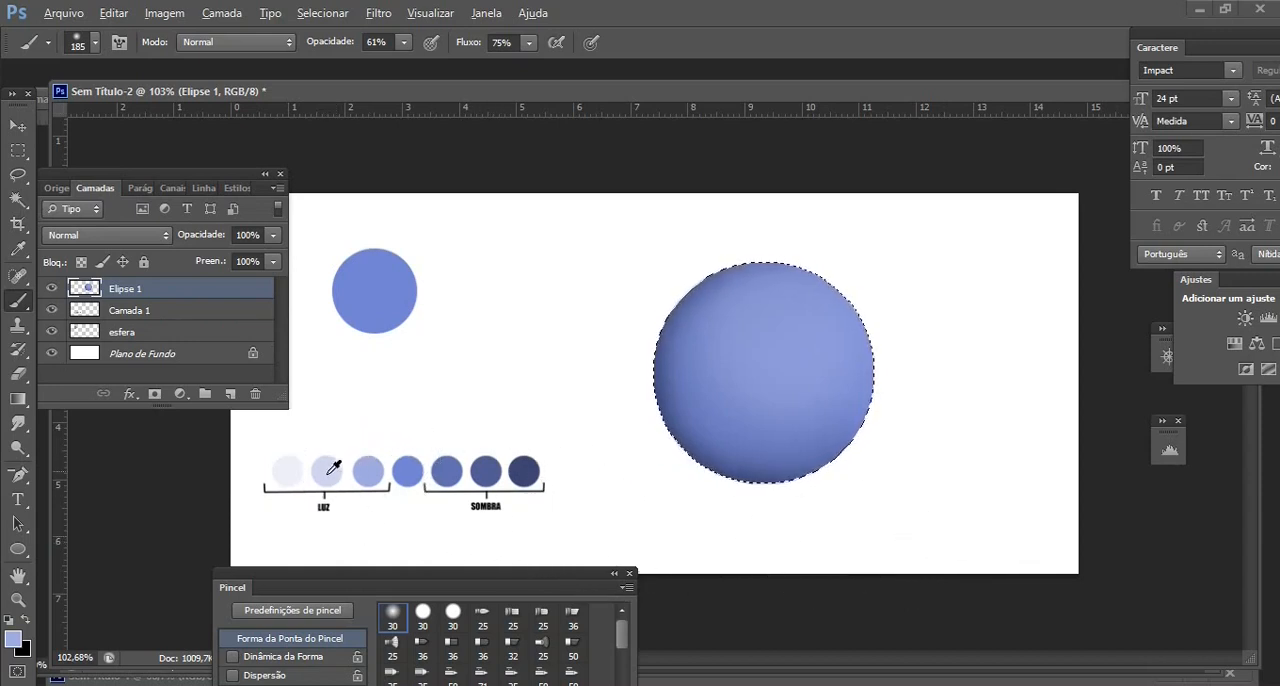
# Sample the middle LUZ swatch, set the brush to 154 px and lighten the circle's upper-right area
pyautogui.keyDown('alt'); pyautogui.click(328, 476); pyautogui.keyUp('alt')
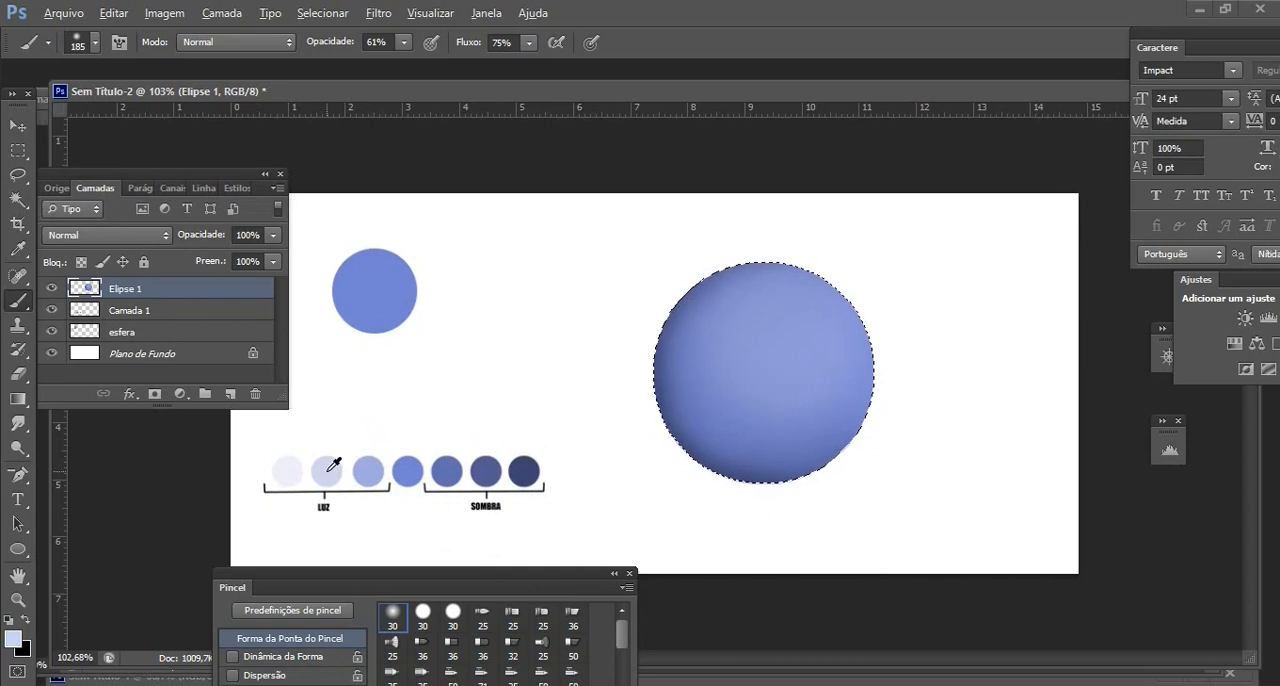
pyautogui.click(95, 43)
pyautogui.moveTo(143, 110); pyautogui.dragTo(144, 111)
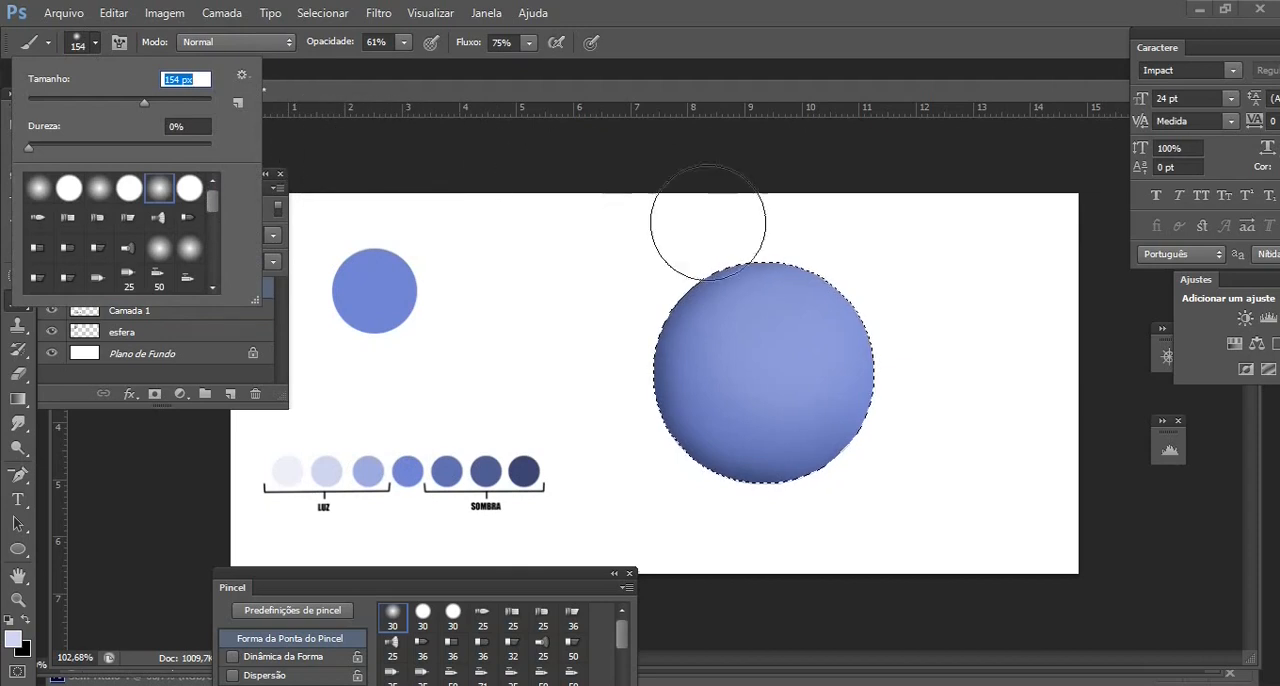
pyautogui.moveTo(796, 334)
pyautogui.mouseDown()
pyautogui.moveTo(803, 346)
pyautogui.moveTo(792, 346)
pyautogui.mouseUp()
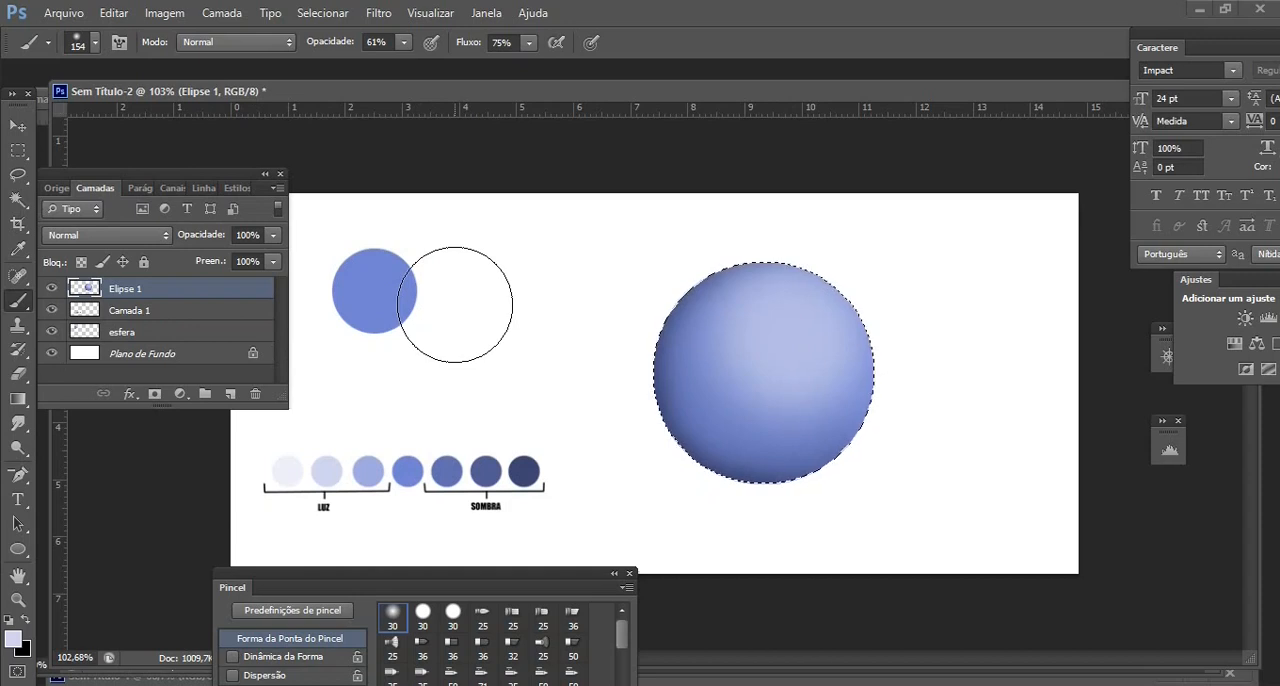
# Sample the lightest LUZ swatch, set the brush to 93 px and paint a brighter highlight on the circle's upper right
pyautogui.keyDown('alt'); pyautogui.click(291, 470); pyautogui.keyUp('alt')
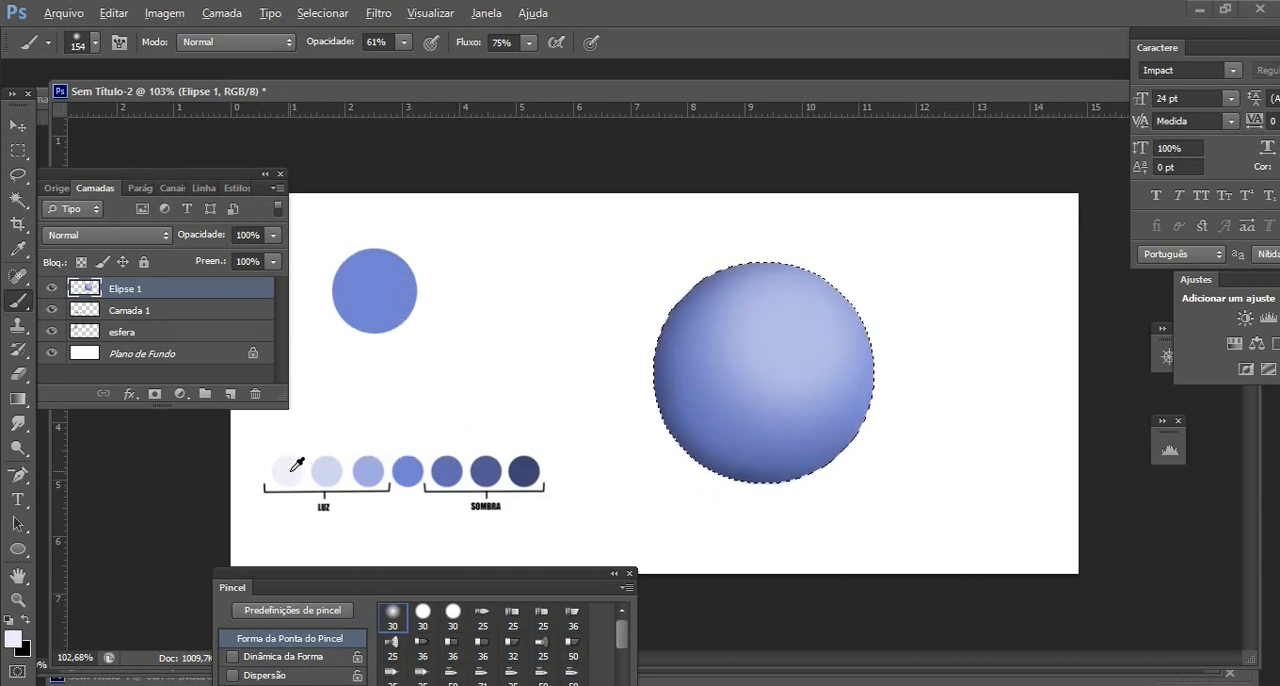
pyautogui.click(96, 42)
pyautogui.moveTo(117, 103); pyautogui.dragTo(112, 103)
pyautogui.press('Return')
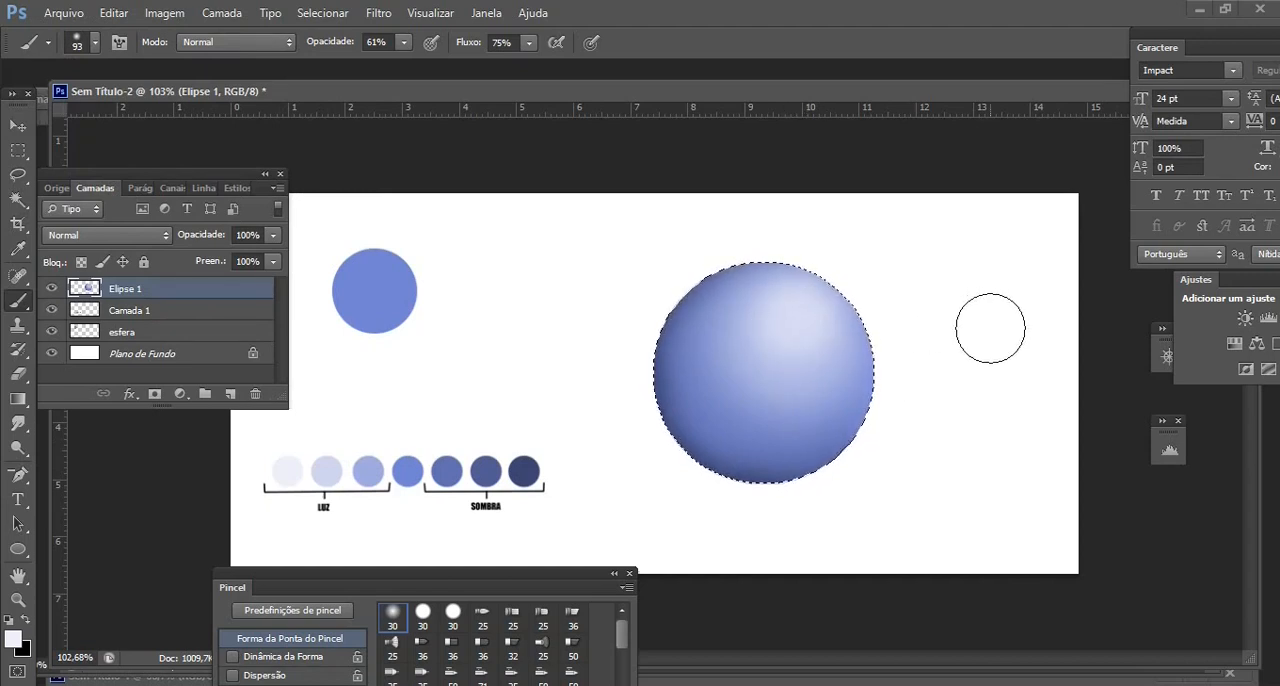
# Sample white from the canvas background and dab a small 56 px highlight on the sphere's brightest area
pyautogui.keyDown('alt'); pyautogui.click(580, 311); pyautogui.keyUp('alt')
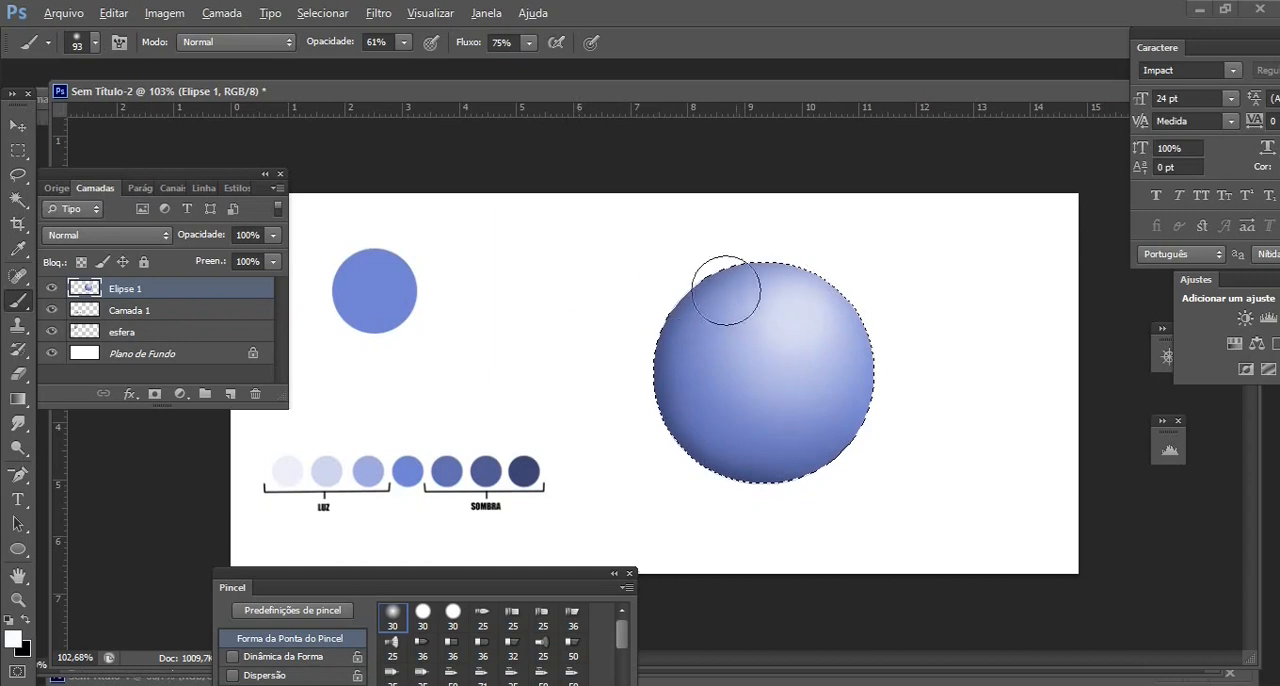
pyautogui.click(93, 42)
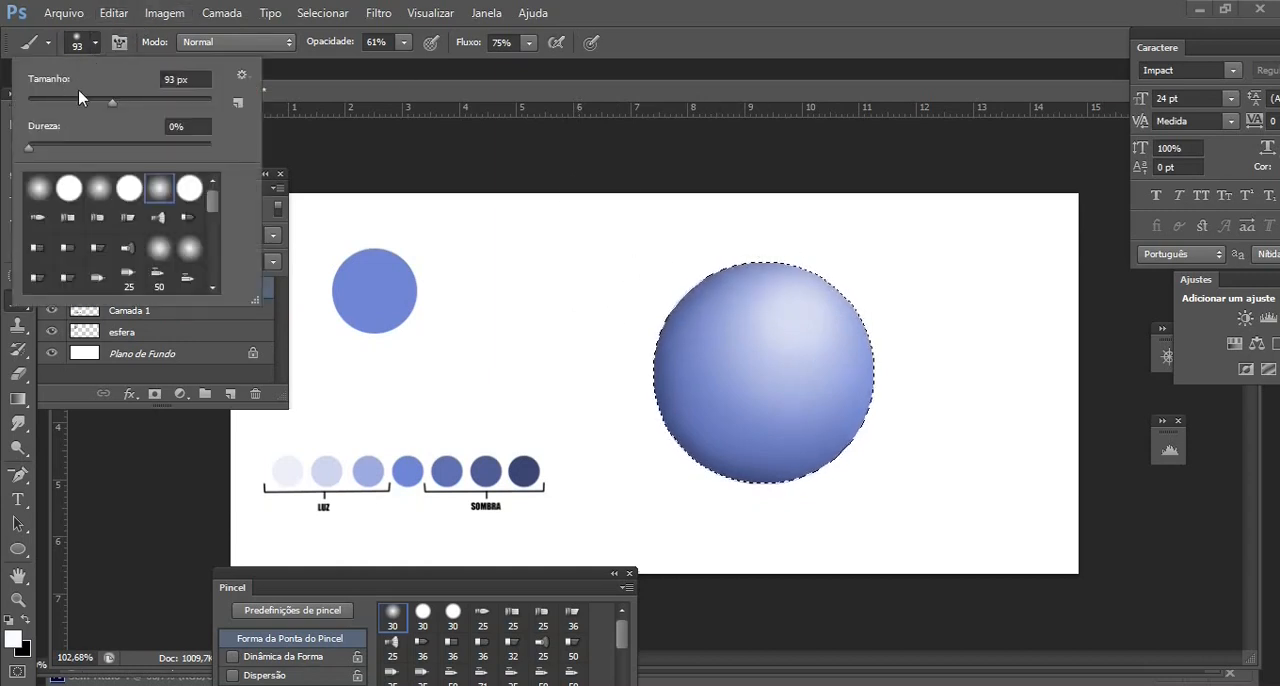
pyautogui.click(78, 97)
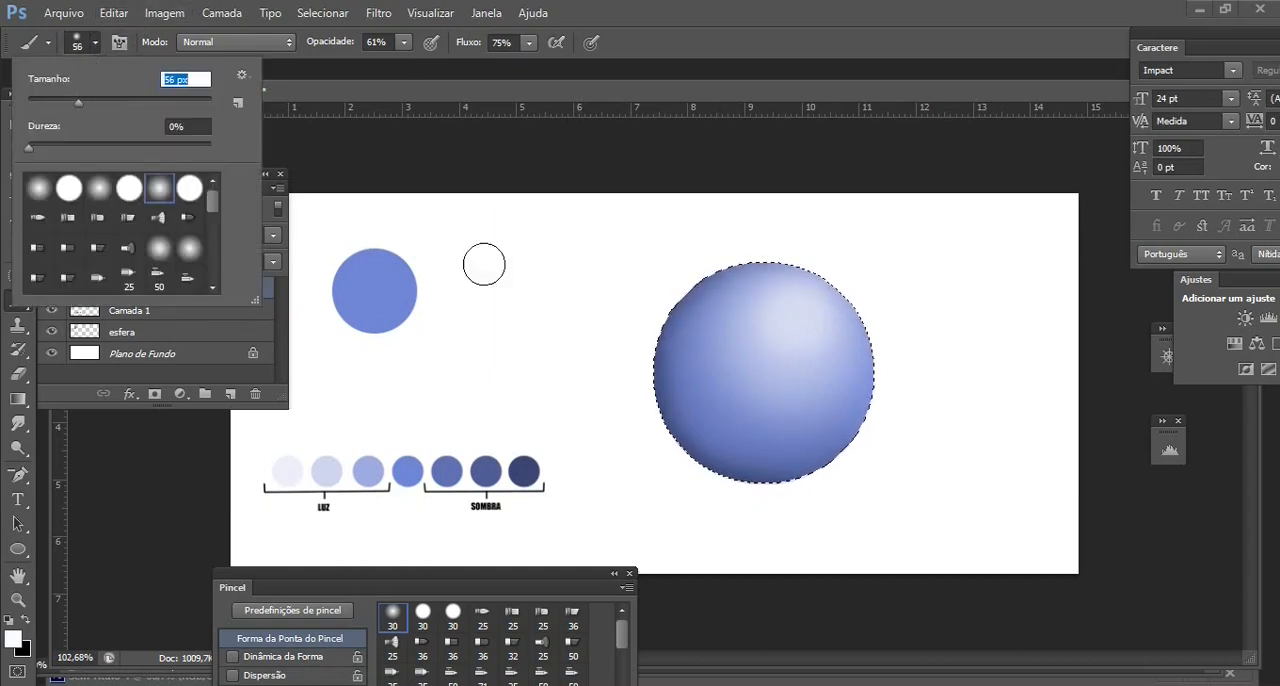
pyautogui.click(802, 317)
pyautogui.click(802, 319)
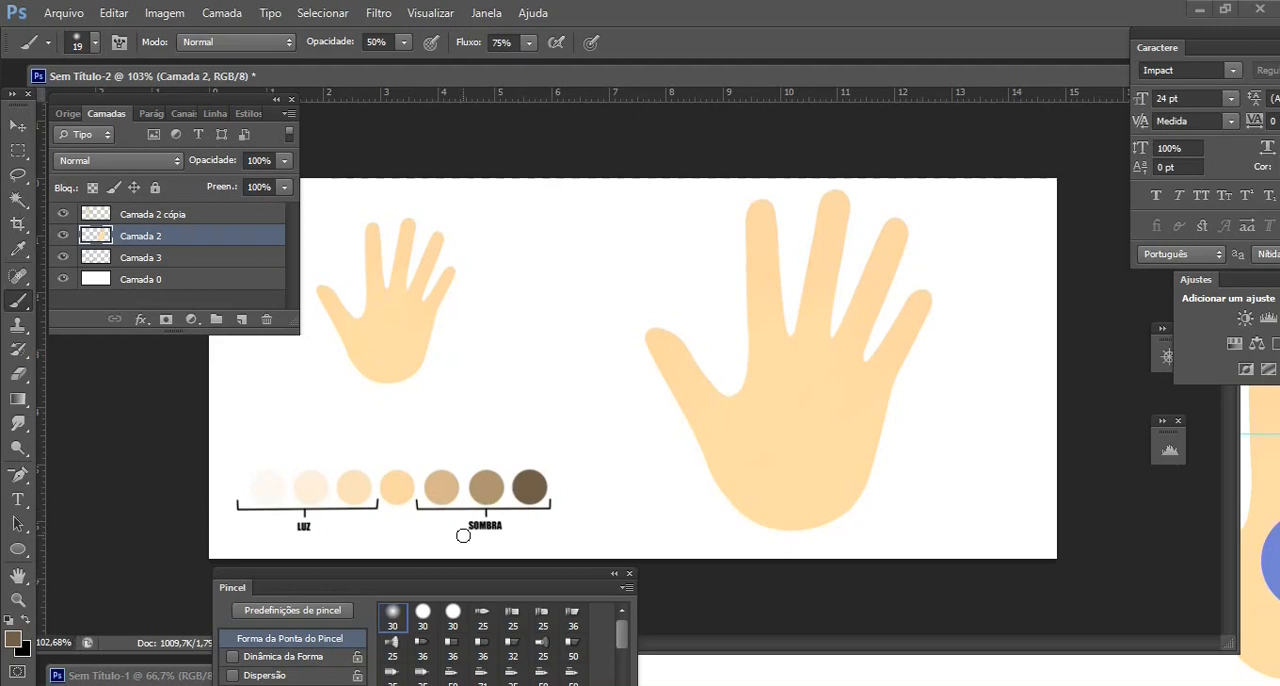
# Select the large hand on layer Camada 2 with the Magic Wand and return to the Brush tool
pyautogui.click(16, 203)
pyautogui.click(827, 449)
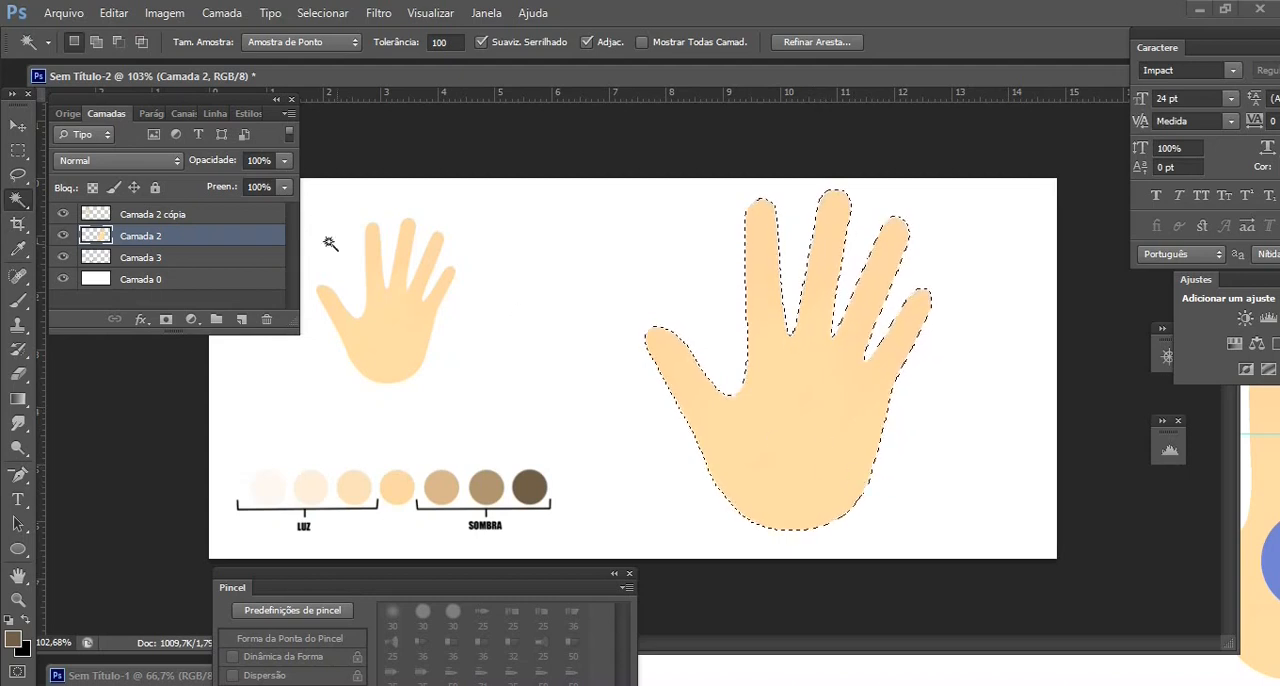
pyautogui.click(19, 302)
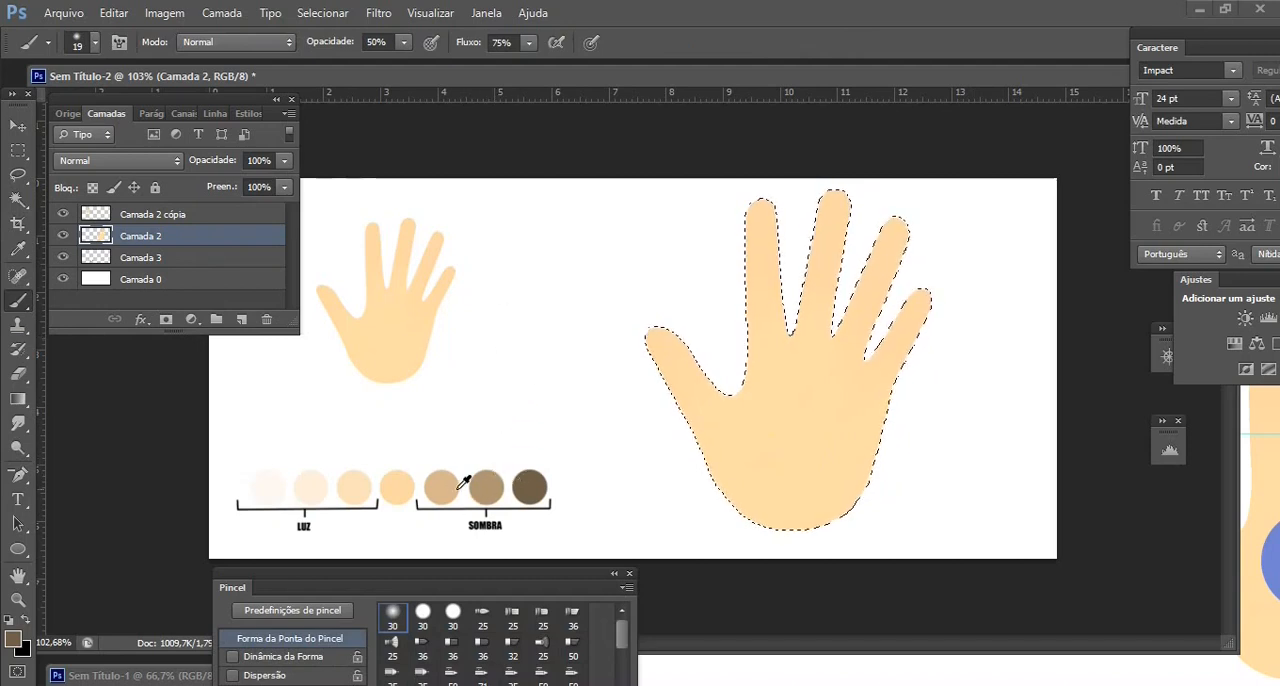
# Sample the middle SOMBRA swatch and paint 32 px shadows along the hand's left palm edge, thumb and index finger
pyautogui.keyDown('alt'); pyautogui.click(492, 488); pyautogui.keyUp('alt')
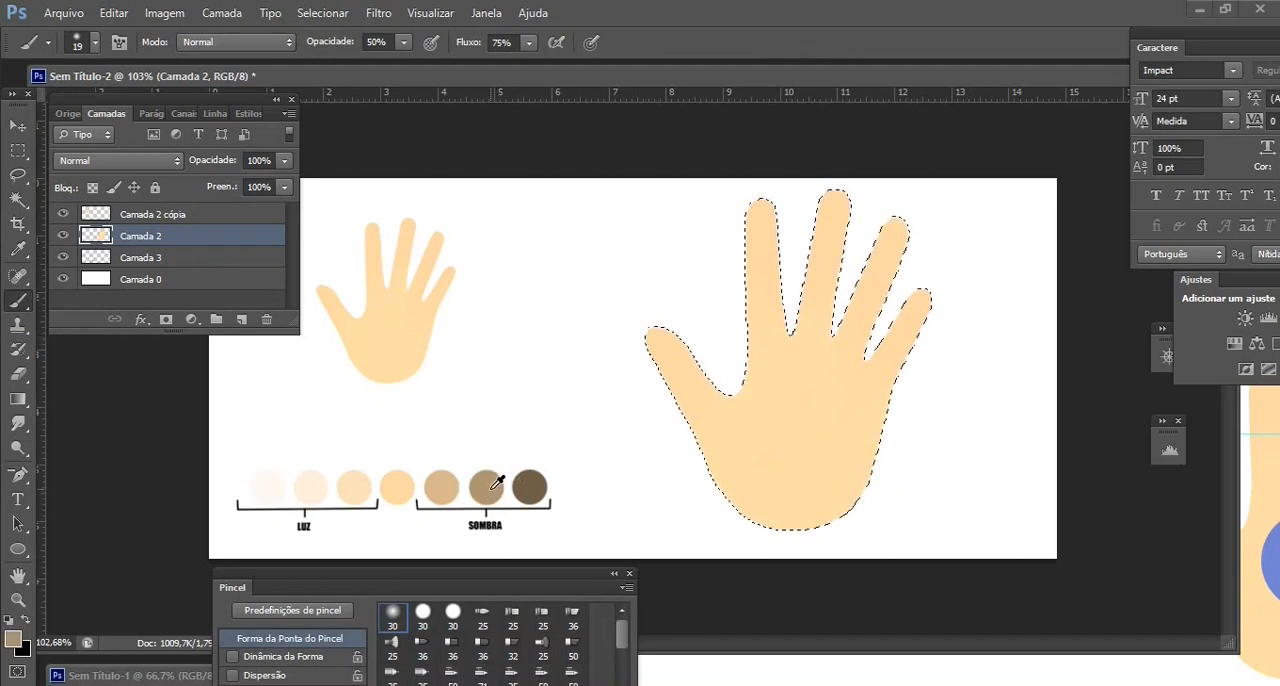
pyautogui.click(93, 43)
pyautogui.moveTo(80, 78); pyautogui.dragTo(93, 78)
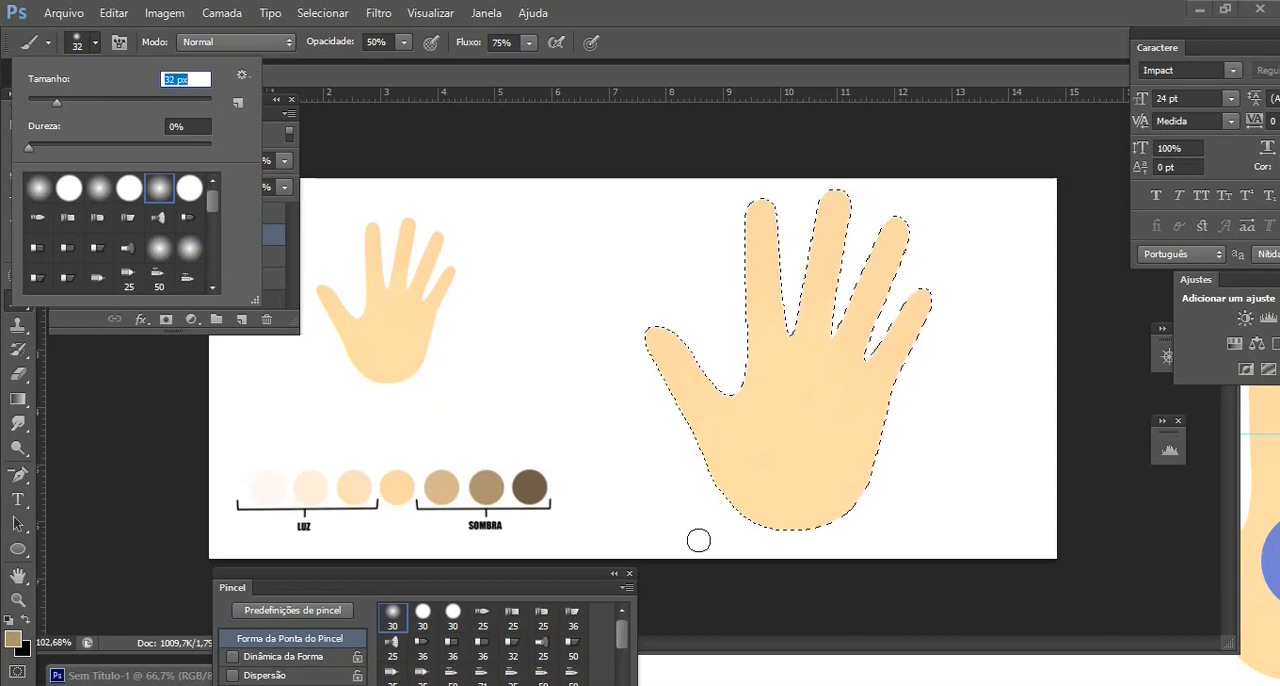
pyautogui.click(727, 526)
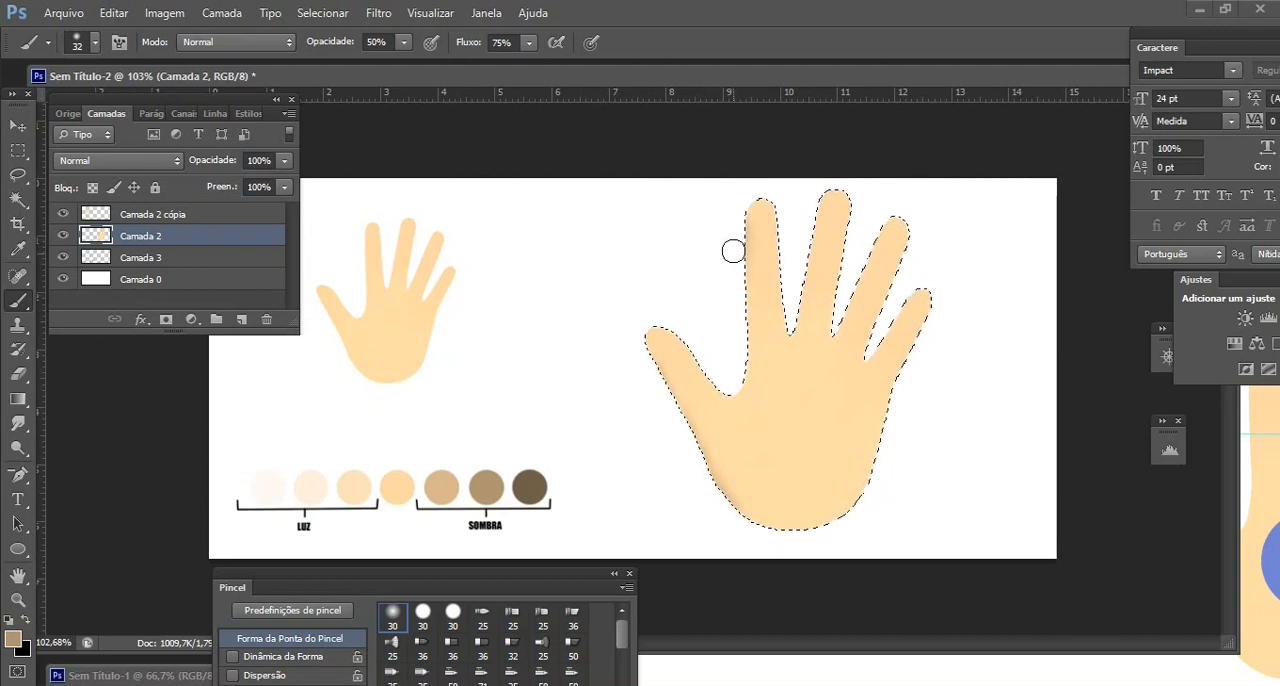
pyautogui.moveTo(736, 244)
pyautogui.mouseDown()
pyautogui.moveTo(738, 385)
pyautogui.moveTo(721, 391)
pyautogui.mouseUp()
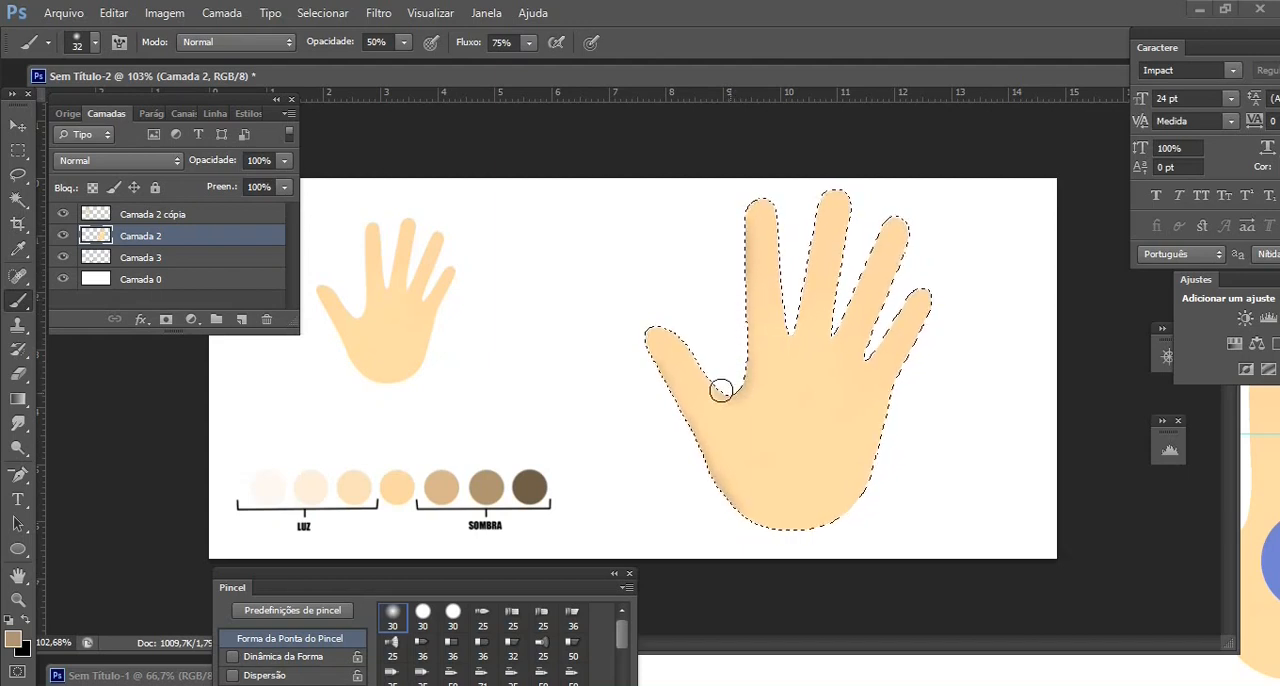
pyautogui.moveTo(736, 277); pyautogui.dragTo(743, 249)
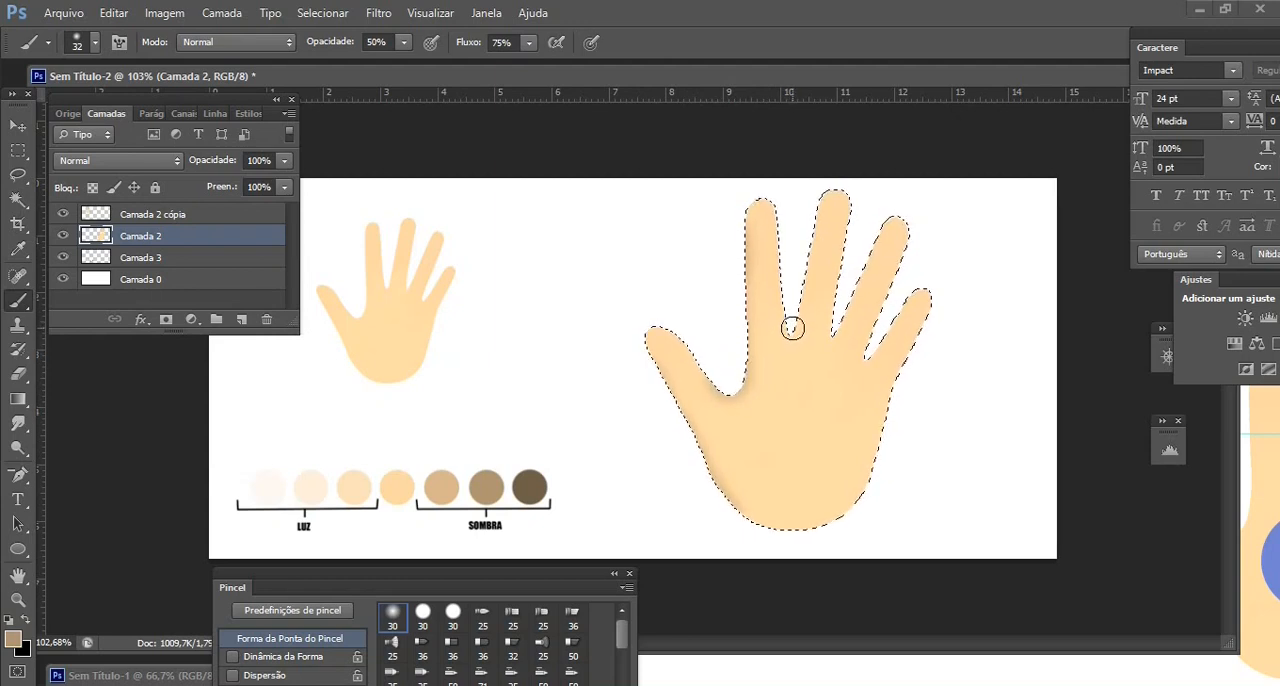
# Paint the same shadow tone in the gaps between the fingers and along the palm's right edge
pyautogui.moveTo(792, 321)
pyautogui.mouseDown()
pyautogui.moveTo(809, 209)
pyautogui.moveTo(780, 241)
pyautogui.moveTo(782, 212)
pyautogui.moveTo(793, 329)
pyautogui.moveTo(817, 310)
pyautogui.moveTo(836, 333)
pyautogui.moveTo(854, 228)
pyautogui.moveTo(866, 246)
pyautogui.moveTo(837, 330)
pyautogui.mouseUp()
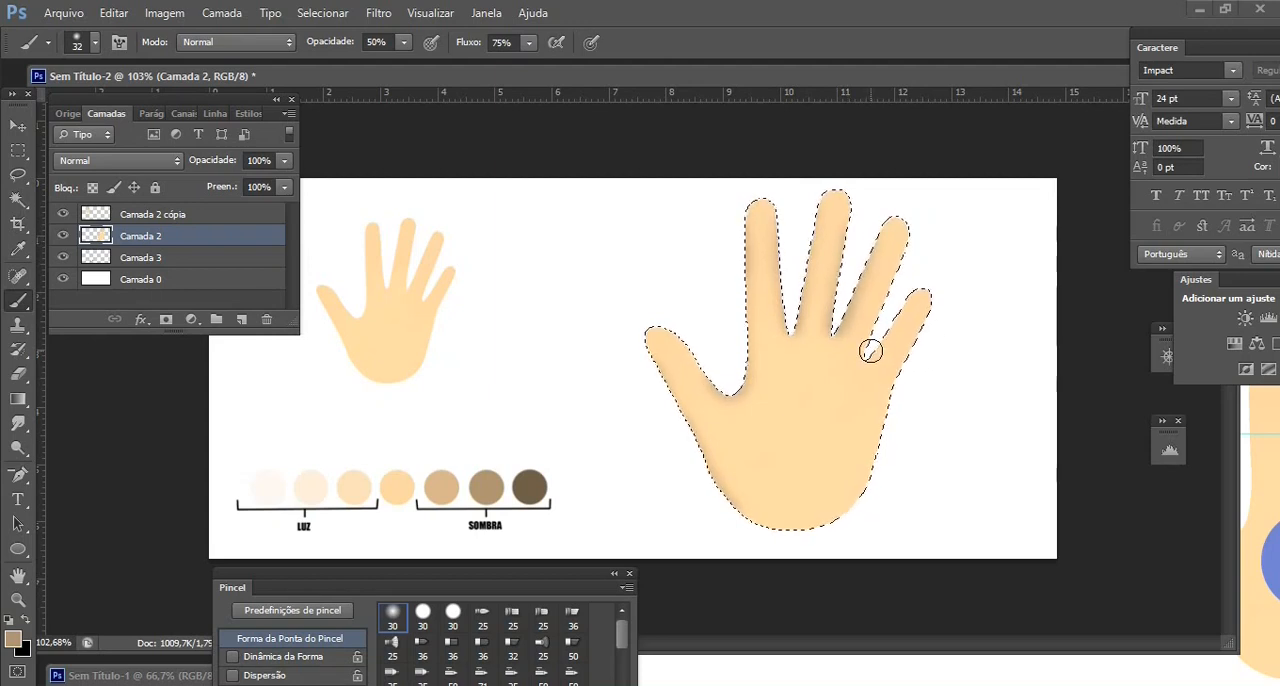
pyautogui.moveTo(870, 349)
pyautogui.mouseDown()
pyautogui.moveTo(888, 308)
pyautogui.moveTo(879, 336)
pyautogui.mouseUp()
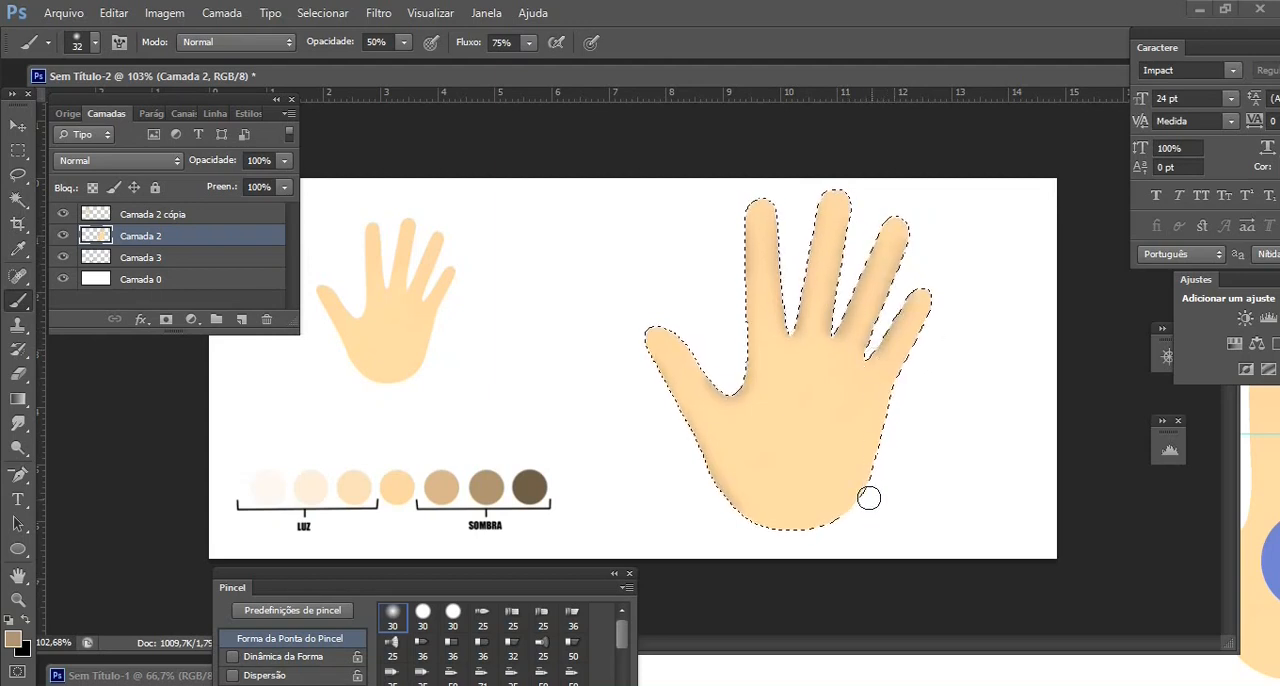
pyautogui.moveTo(864, 515); pyautogui.dragTo(892, 408)
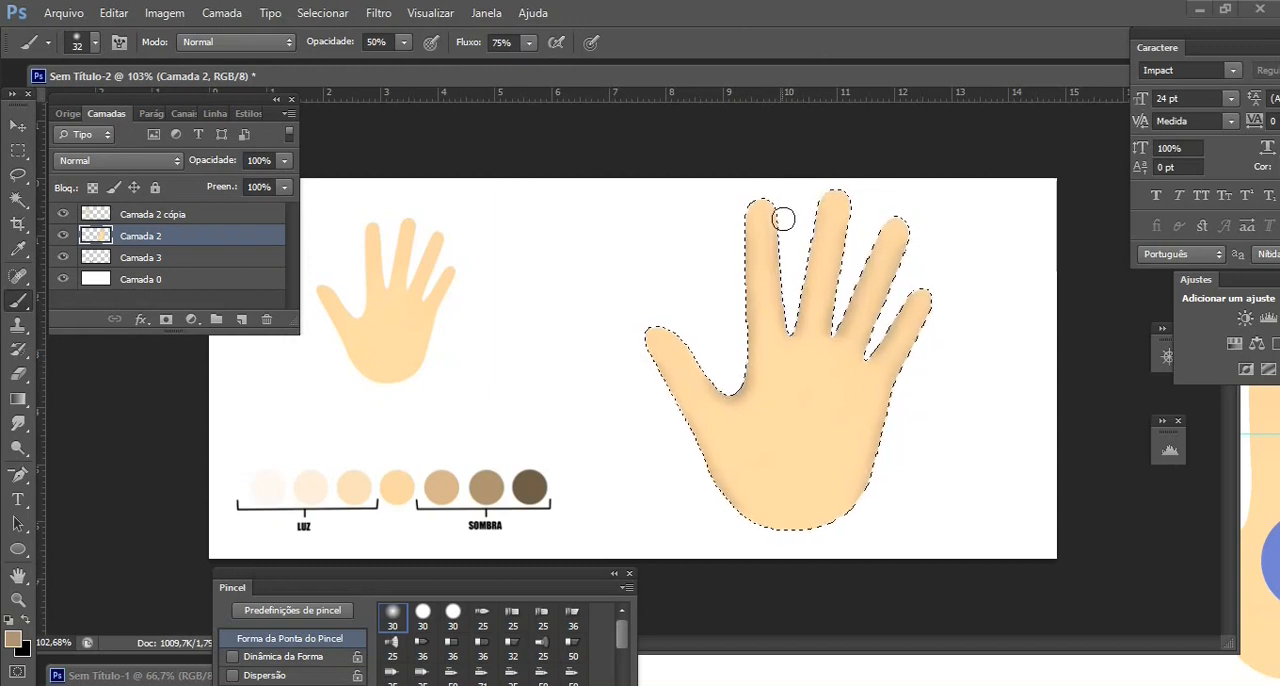
# Sample the lightest SOMBRA swatch and blend the hand's shadows inward with a 52 px brush at 31% opacity
pyautogui.keyDown('alt'); pyautogui.click(438, 487); pyautogui.keyUp('alt')
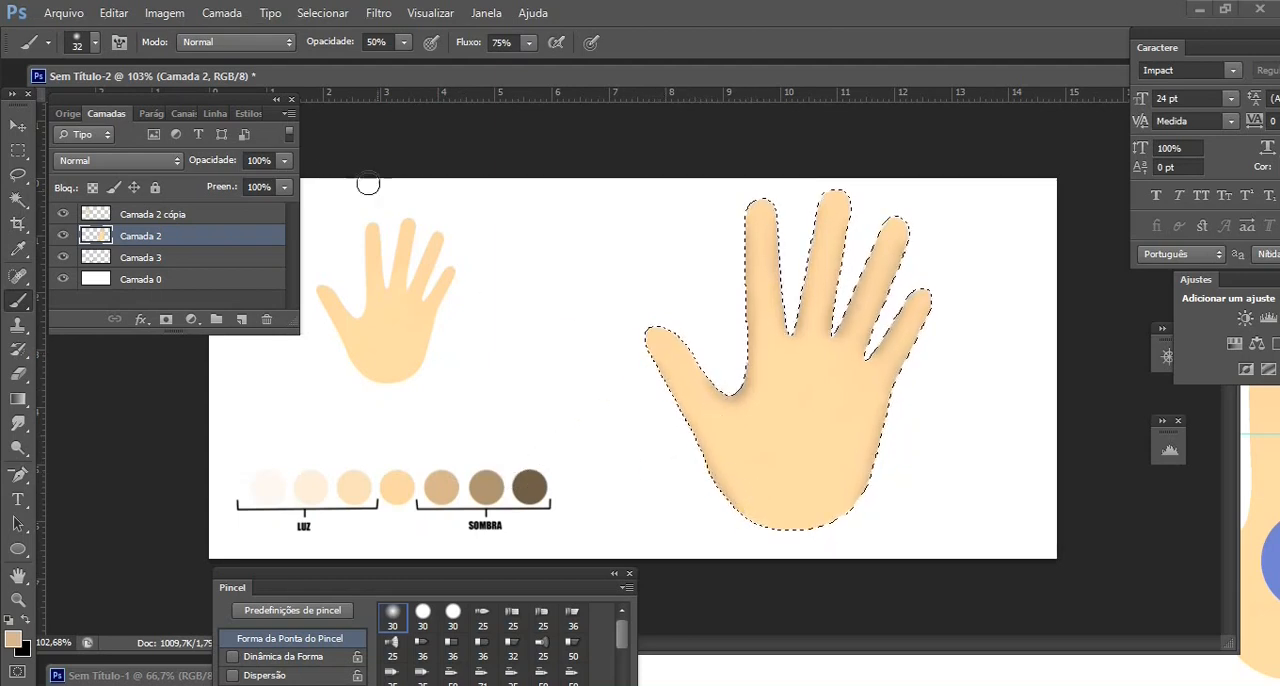
pyautogui.click(97, 46)
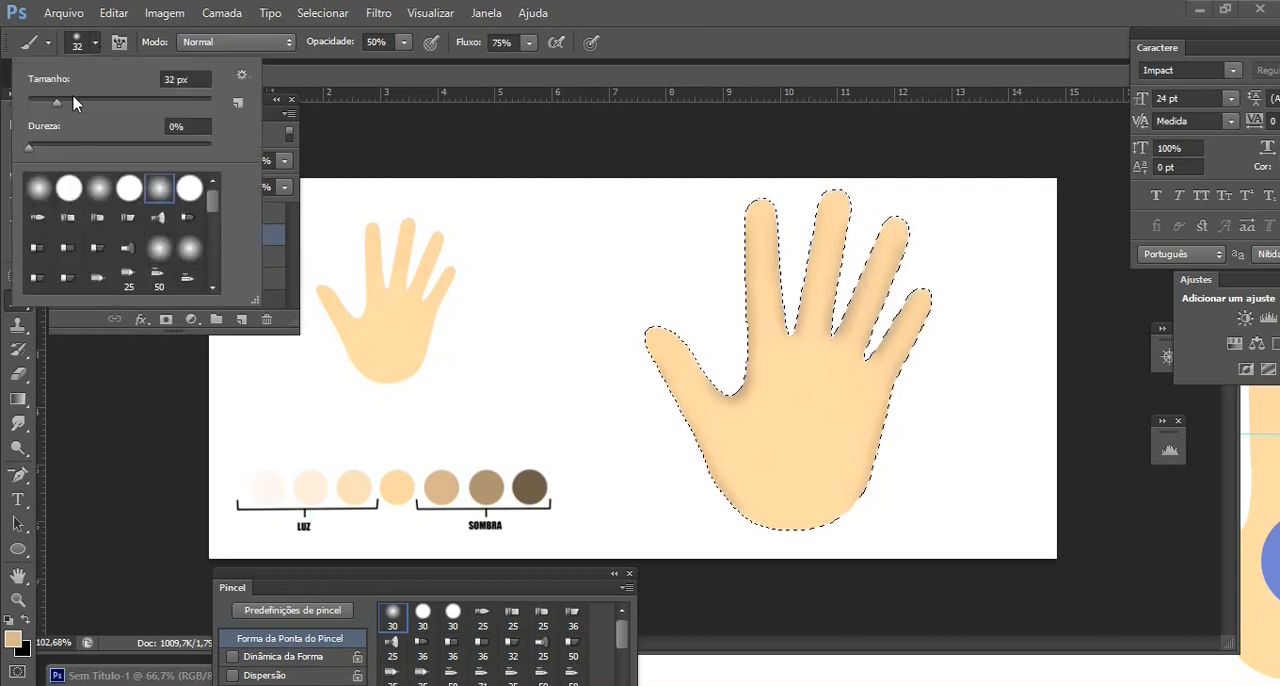
pyautogui.click(75, 102)
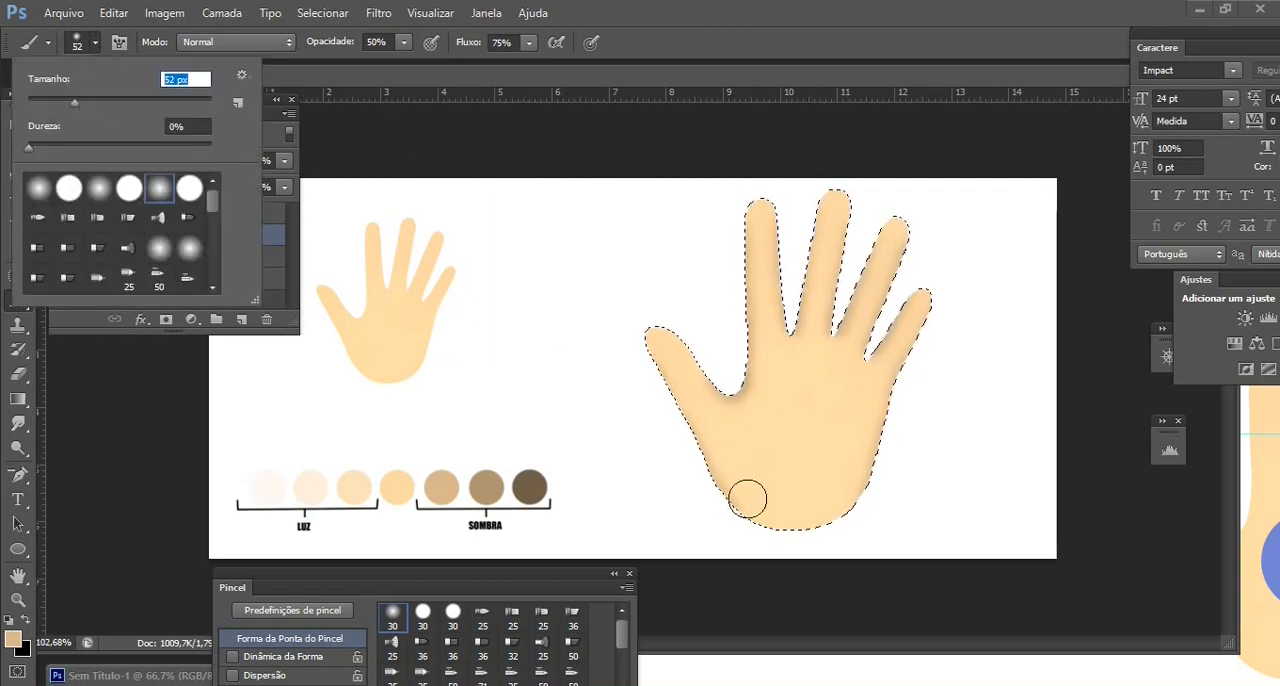
pyautogui.click(403, 42)
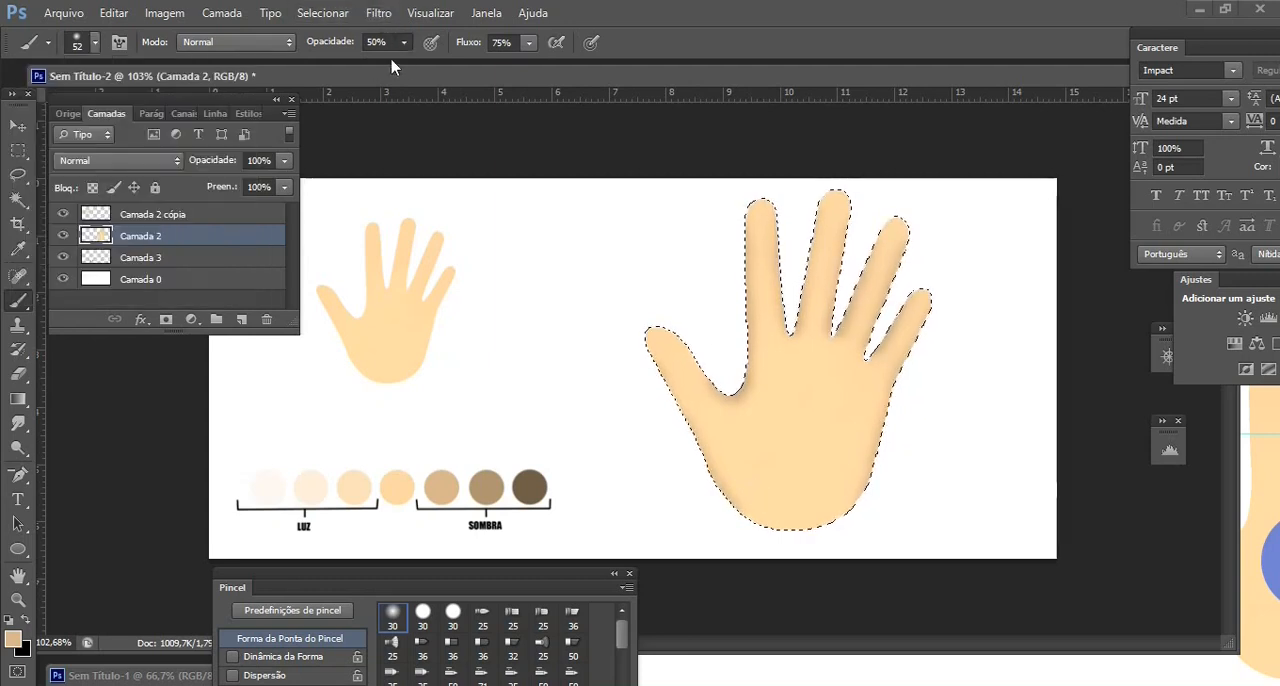
pyautogui.moveTo(401, 59); pyautogui.dragTo(388, 63)
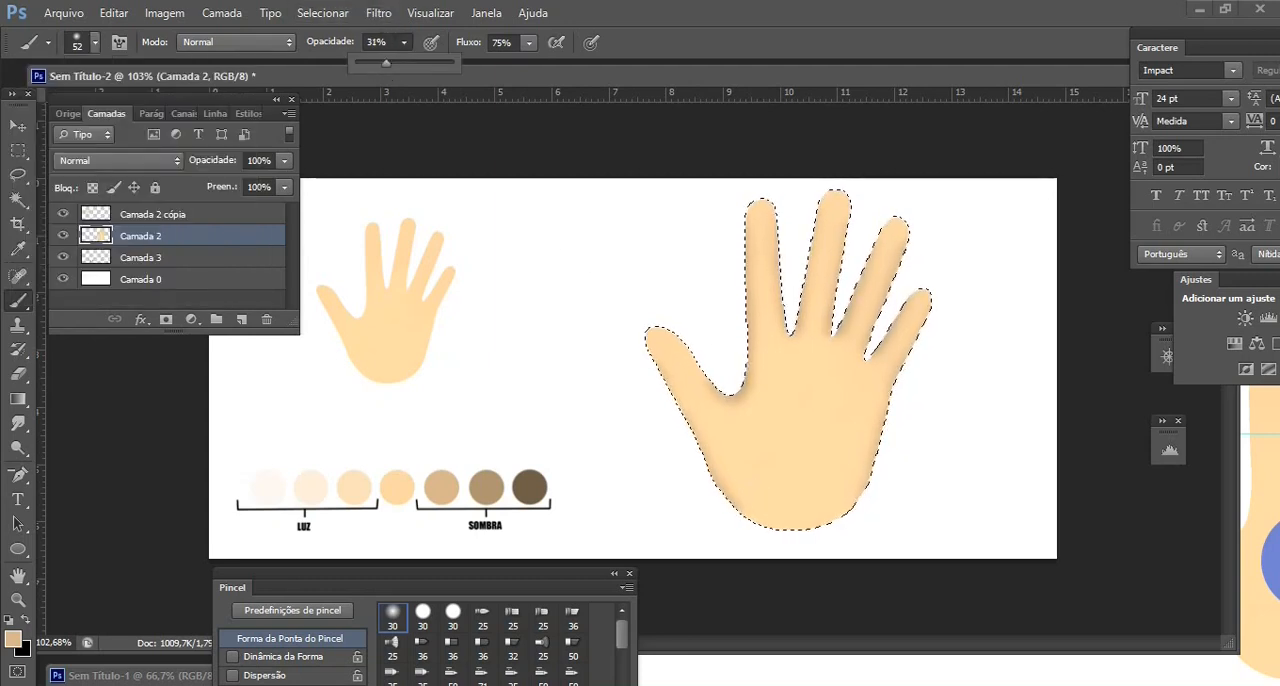
pyautogui.click(732, 502)
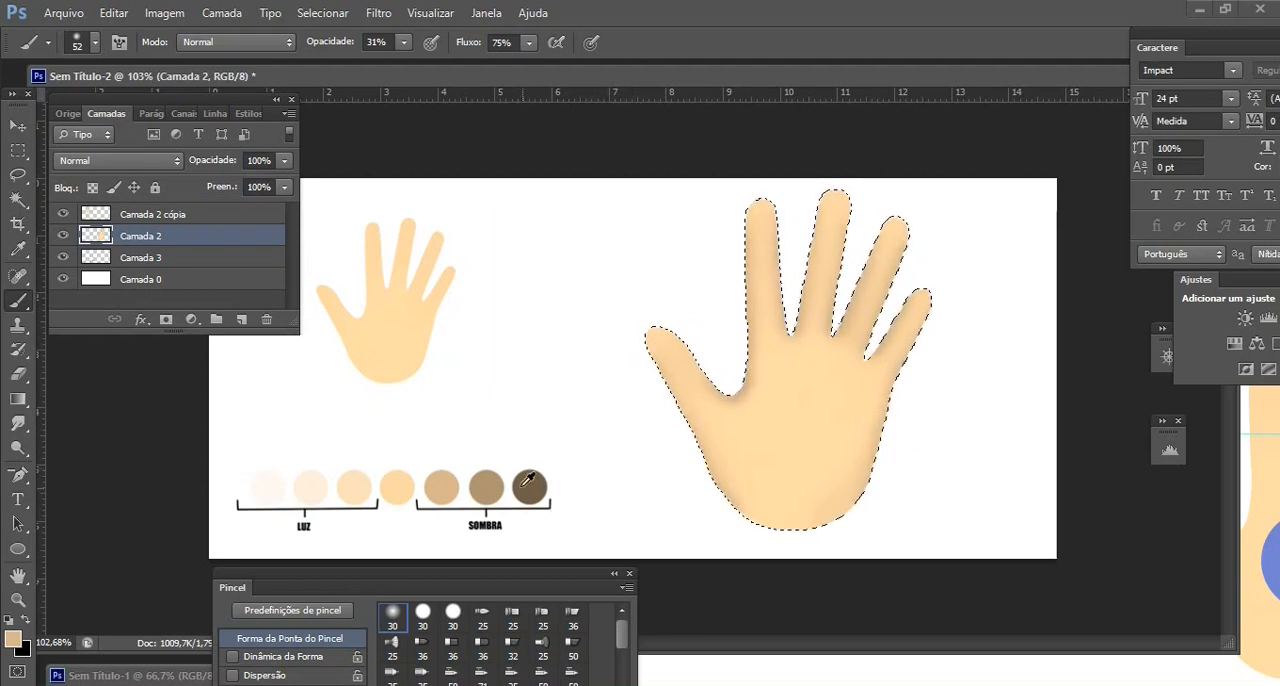
# Sample the middle SOMBRA swatch and try two 10 px crease lines across the index finger
pyautogui.keyDown('alt'); pyautogui.click(490, 487); pyautogui.keyUp('alt')
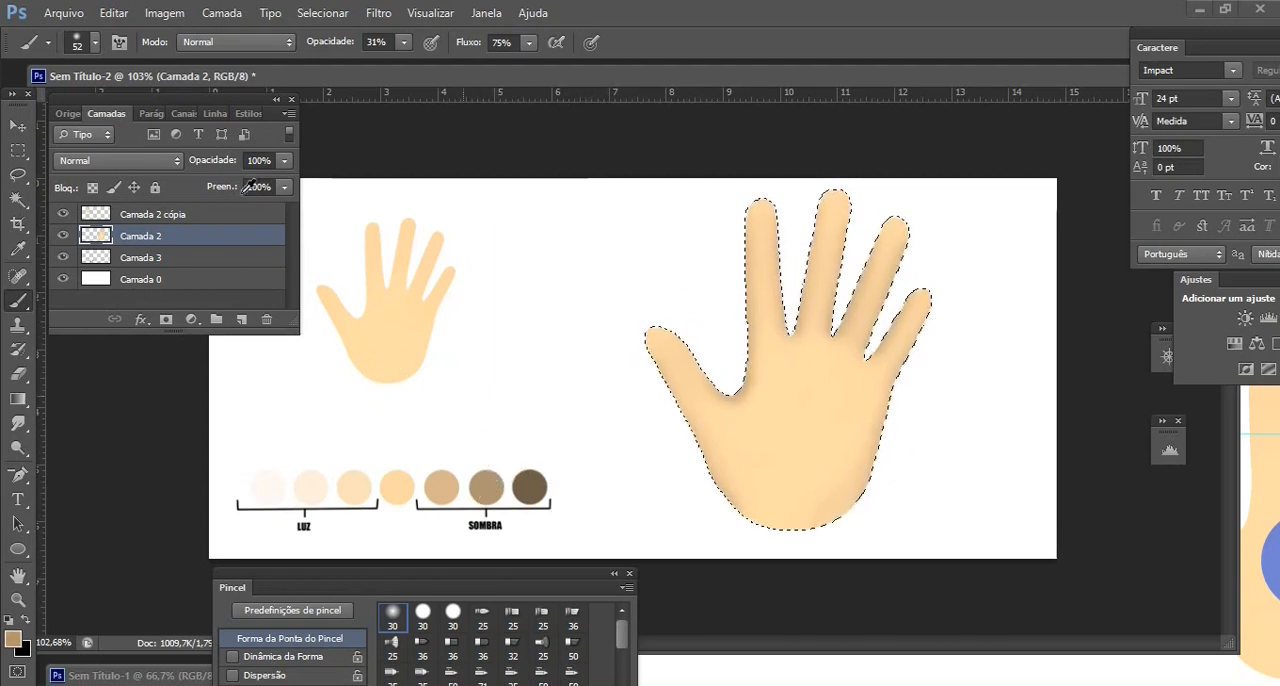
pyautogui.click(95, 43)
pyautogui.click(37, 101)
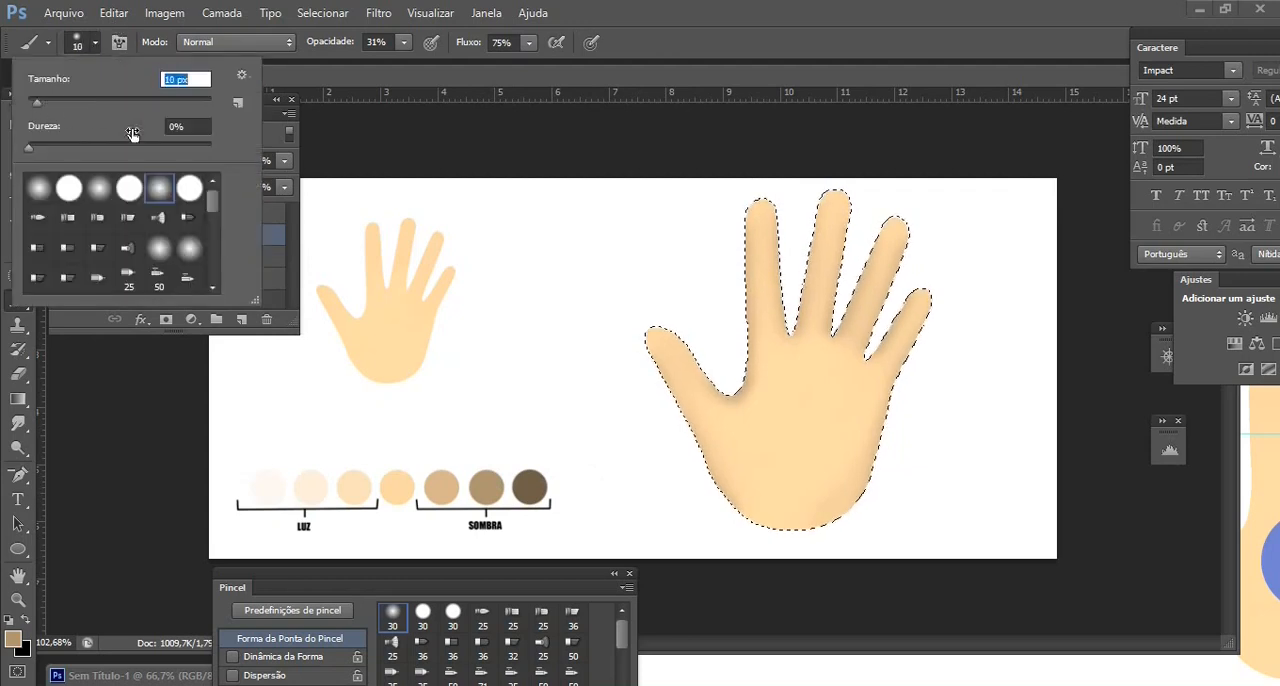
pyautogui.moveTo(750, 247); pyautogui.dragTo(775, 247)
pyautogui.moveTo(751, 296); pyautogui.dragTo(778, 296)
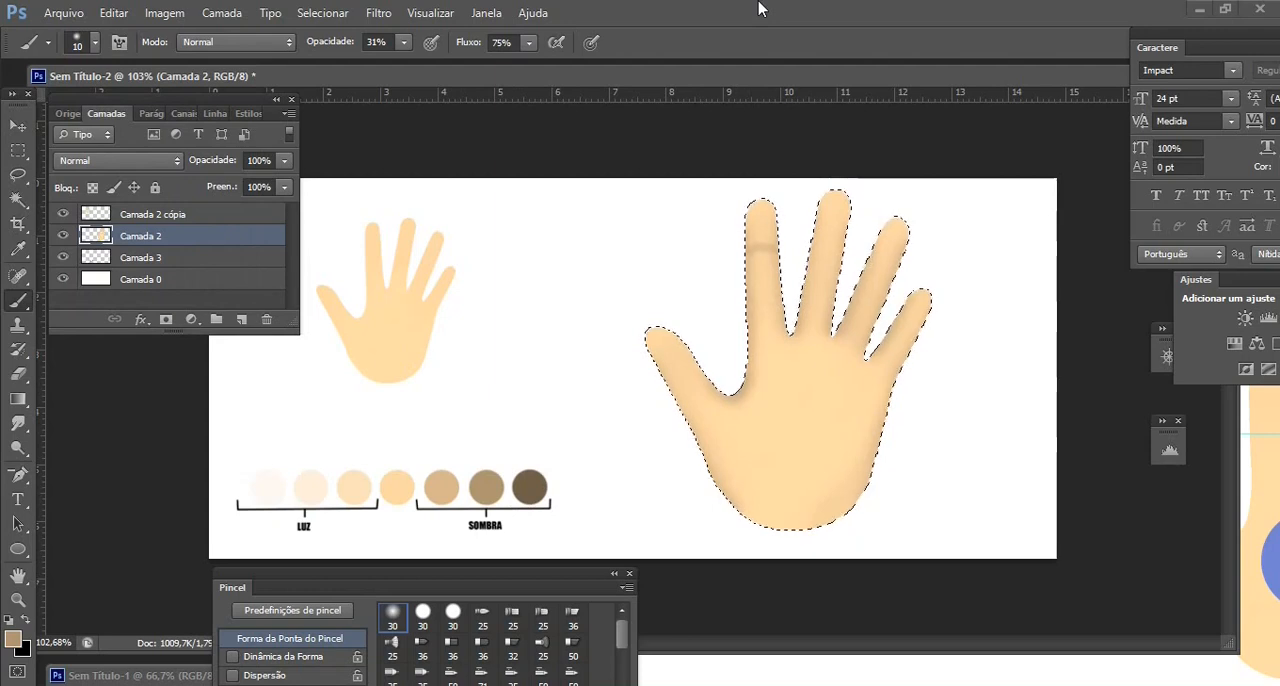
# Paint crease lines across the joints of the four fingers with an 8 px brush at 19% opacity
pyautogui.click(95, 43)
pyautogui.click(33, 101)
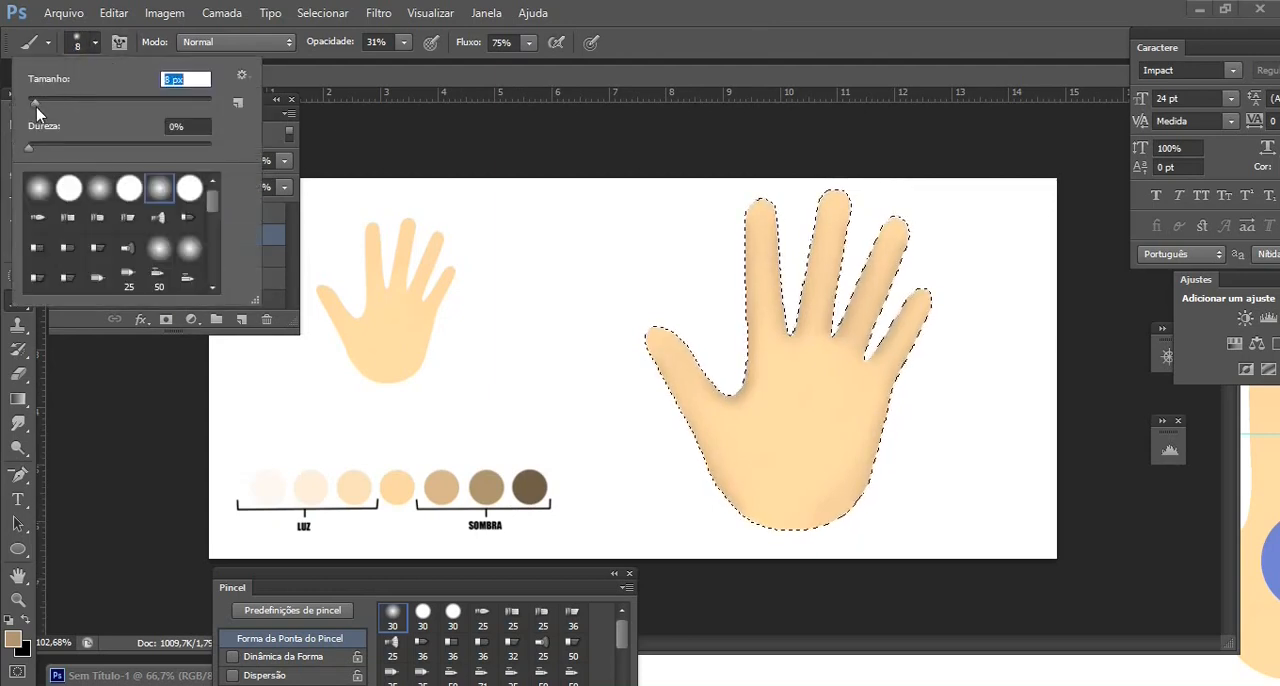
pyautogui.click(401, 44)
pyautogui.click(401, 44)
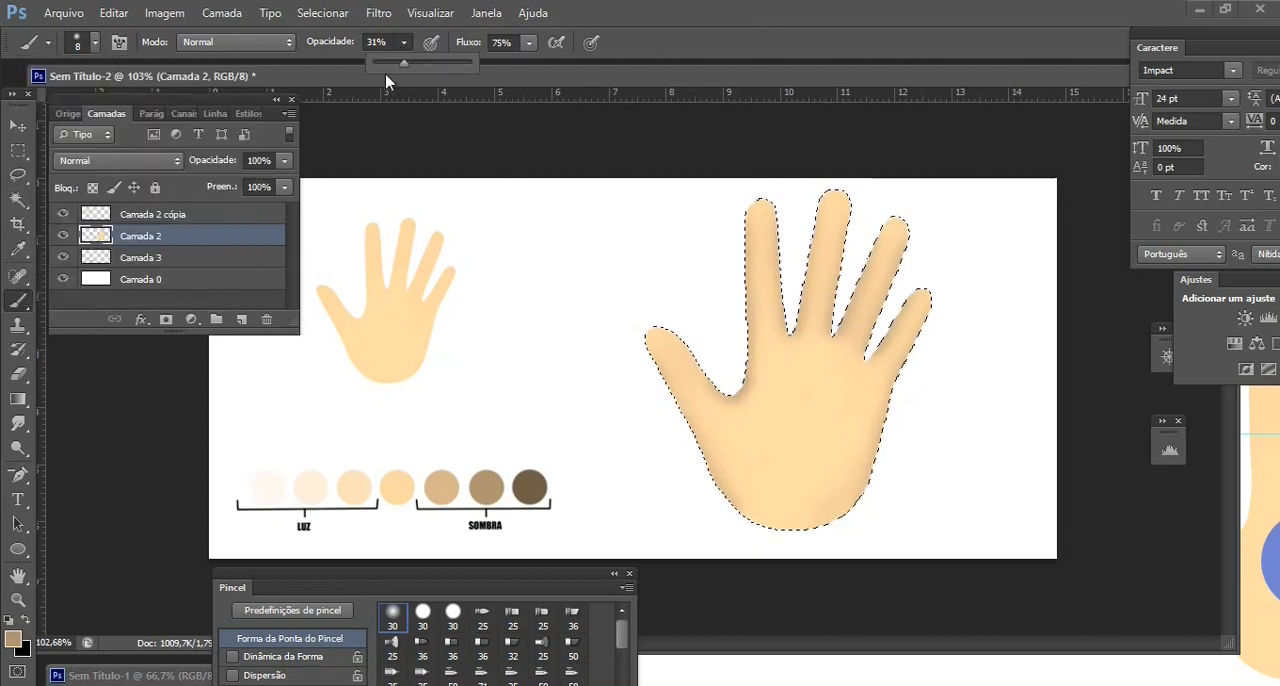
pyautogui.moveTo(388, 64); pyautogui.dragTo(392, 63)
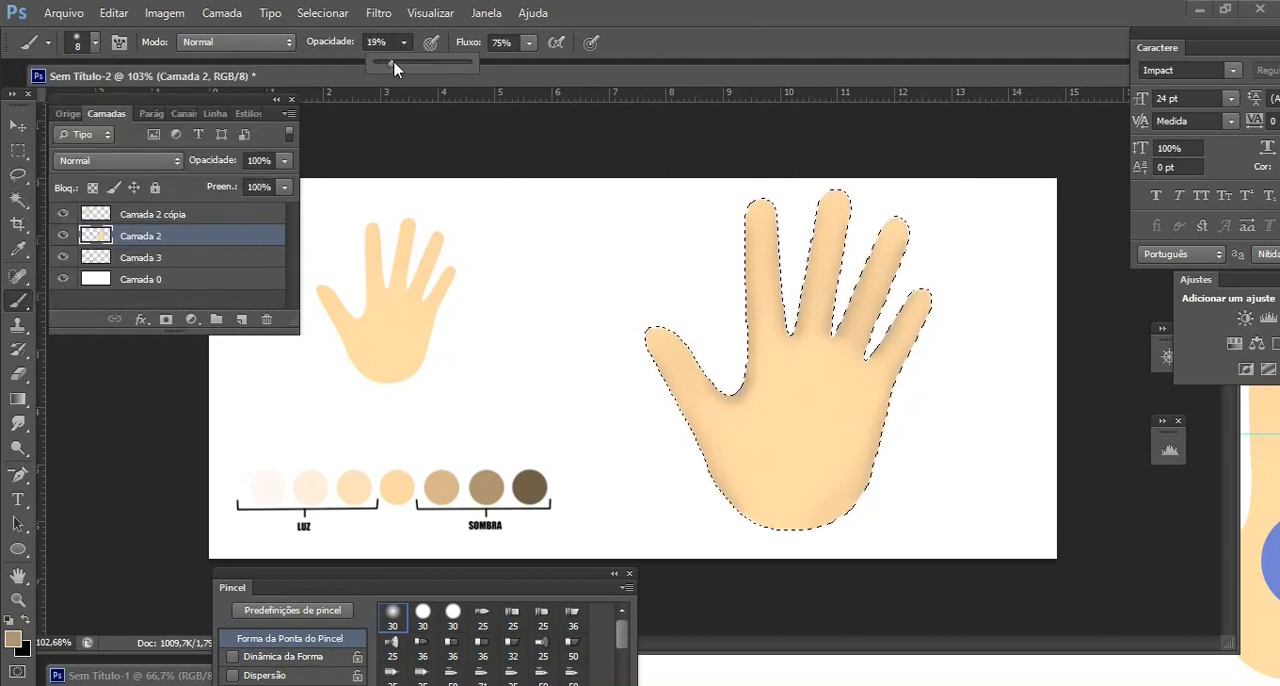
pyautogui.click(757, 243)
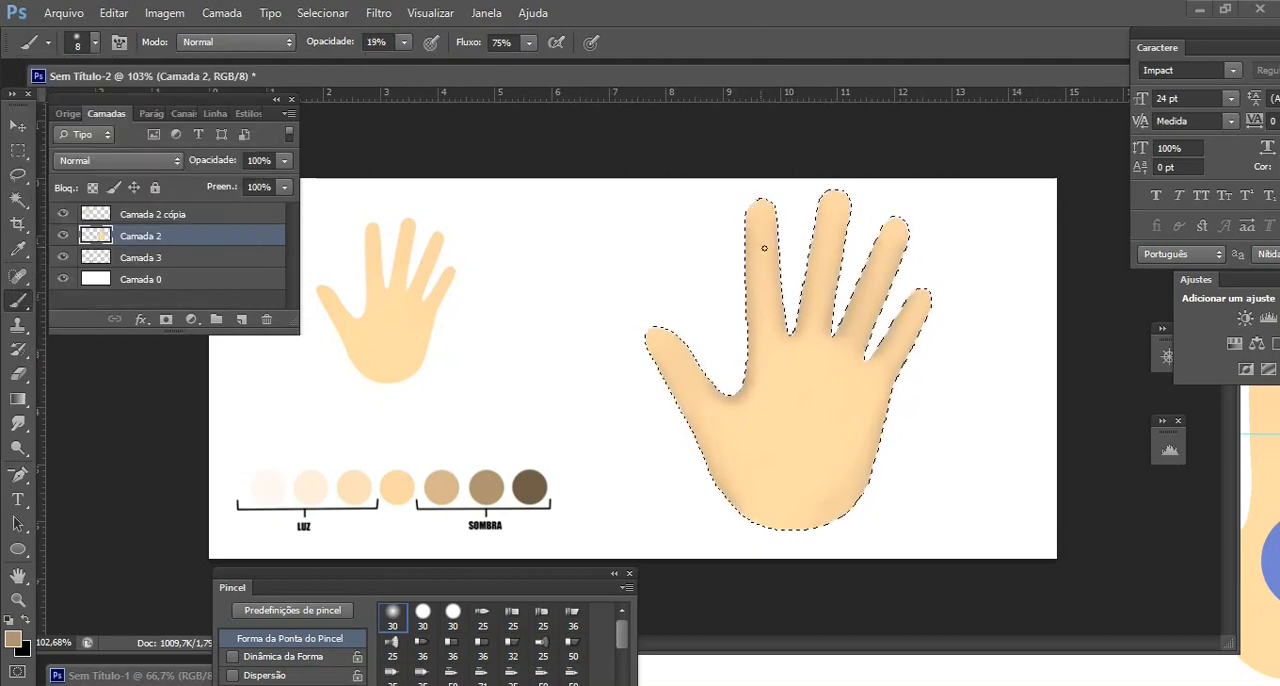
pyautogui.rightClick(766, 245)
pyautogui.moveTo(750, 247); pyautogui.dragTo(776, 247)
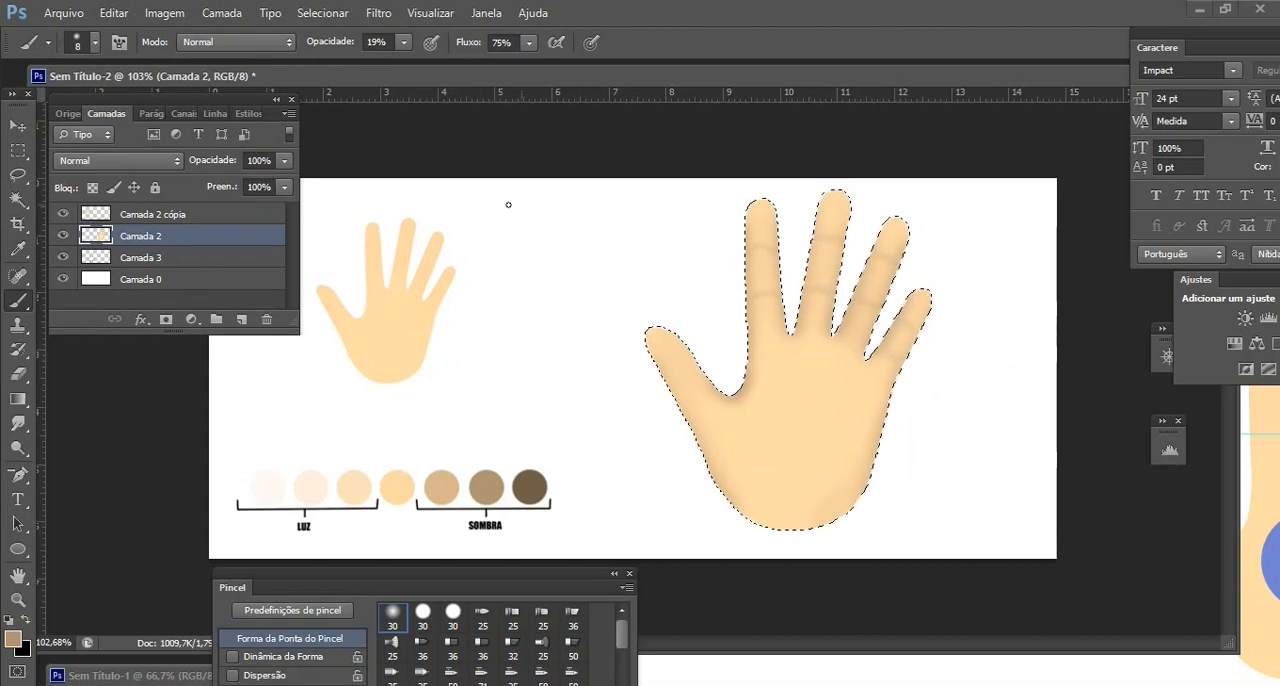
# Shade the palm below the fingers, around the thumb base and along the heel with a 37 px brush
pyautogui.click(94, 42)
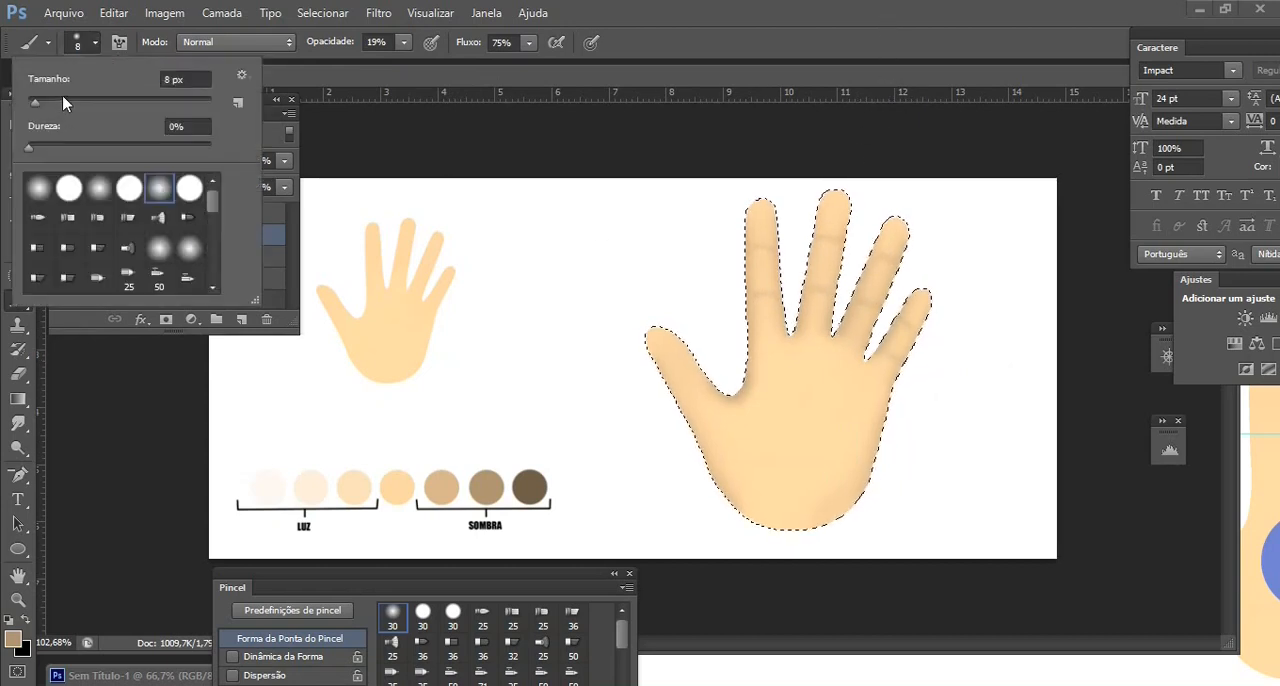
pyautogui.moveTo(63, 103)
pyautogui.mouseDown()
pyautogui.moveTo(80, 104)
pyautogui.moveTo(61, 103)
pyautogui.mouseUp()
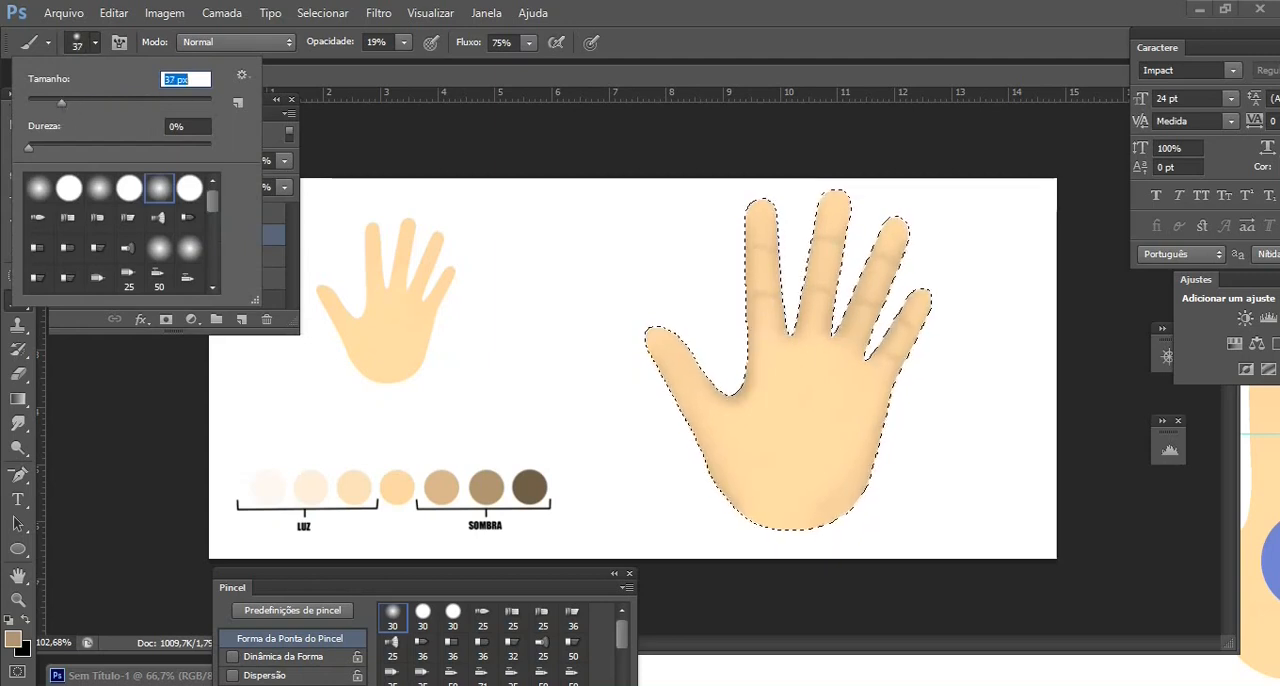
pyautogui.click(766, 343)
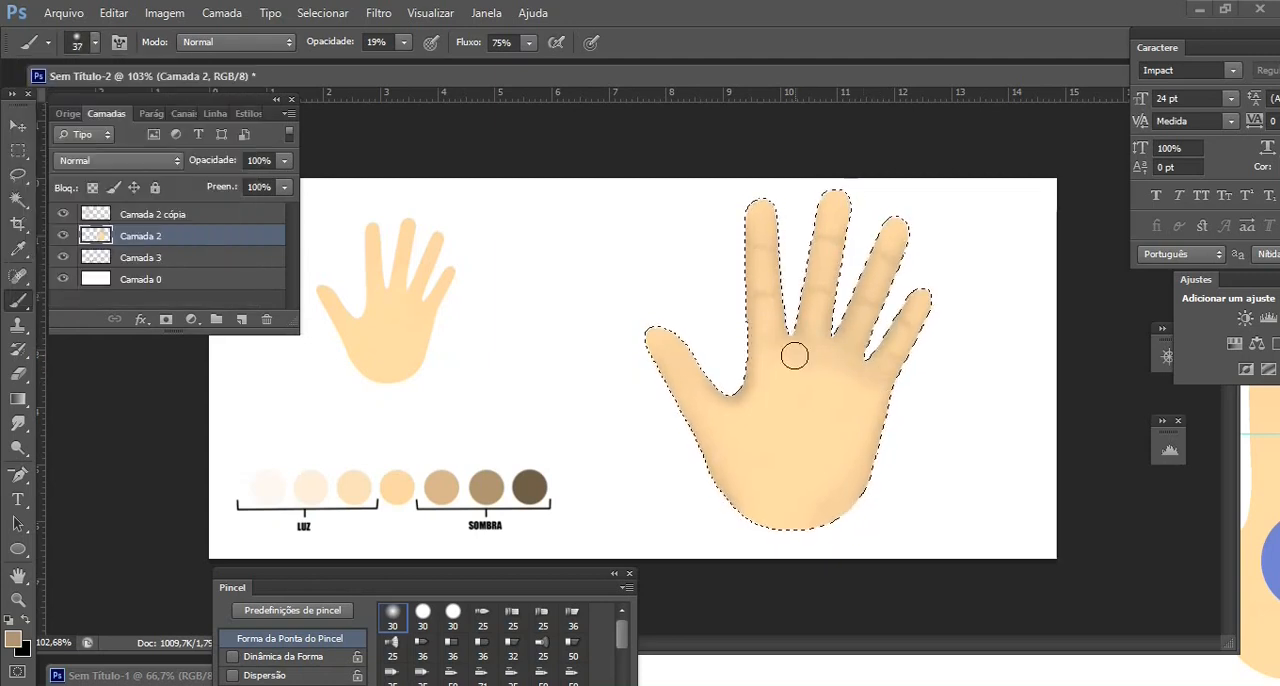
pyautogui.moveTo(784, 363)
pyautogui.mouseDown()
pyautogui.moveTo(733, 407)
pyautogui.moveTo(755, 399)
pyautogui.moveTo(732, 436)
pyautogui.mouseUp()
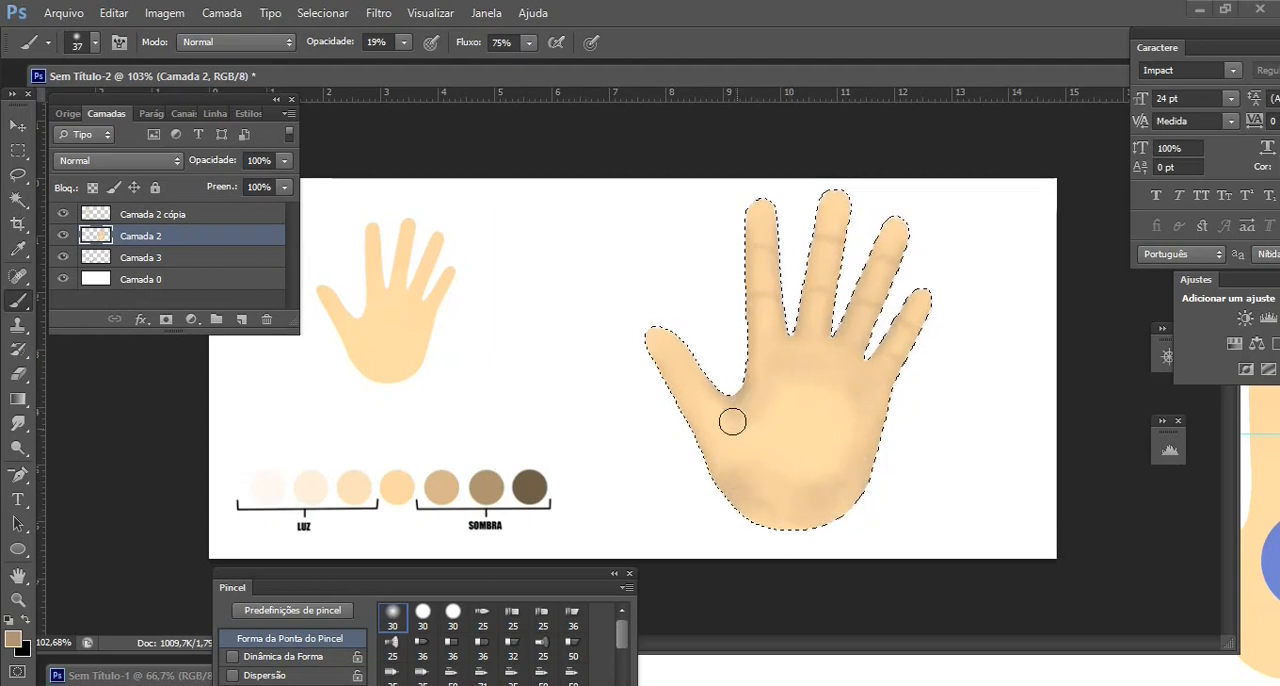
# Paint a crease across the thumb with an 8 px brush
pyautogui.click(95, 44)
pyautogui.moveTo(41, 104); pyautogui.dragTo(35, 104)
pyautogui.press('Return')
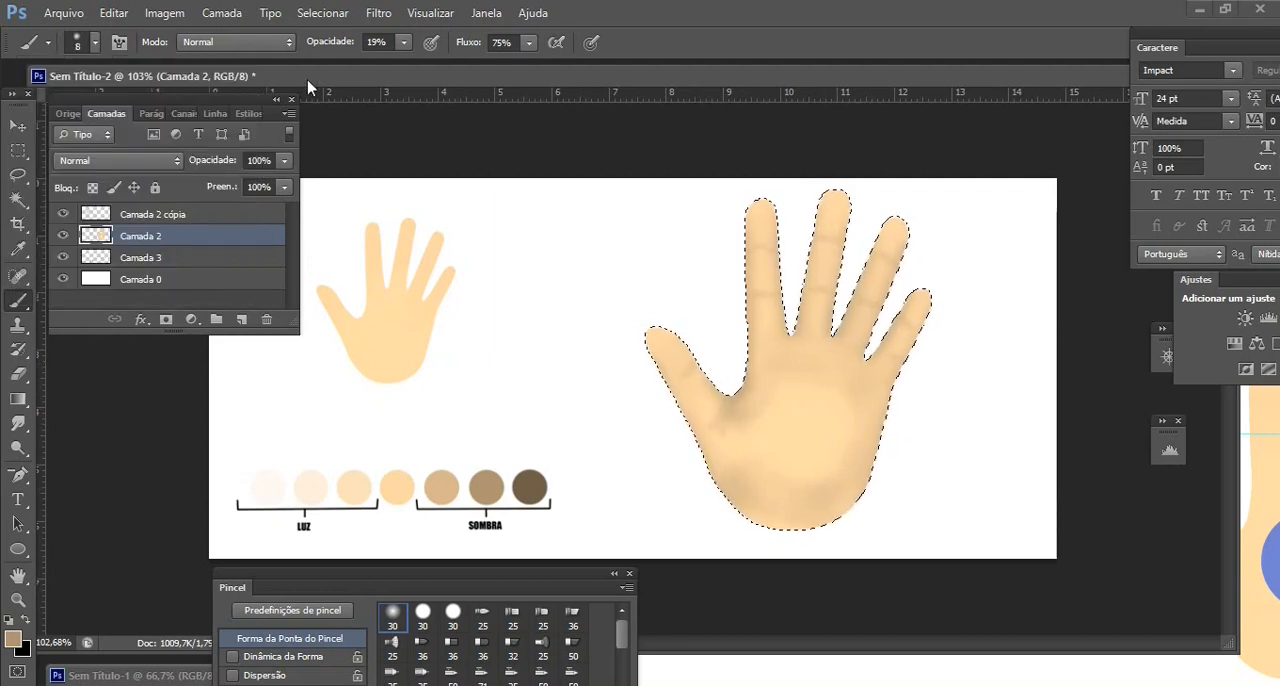
# Draw the long curved palm lines with a 4 px brush
pyautogui.click(95, 43)
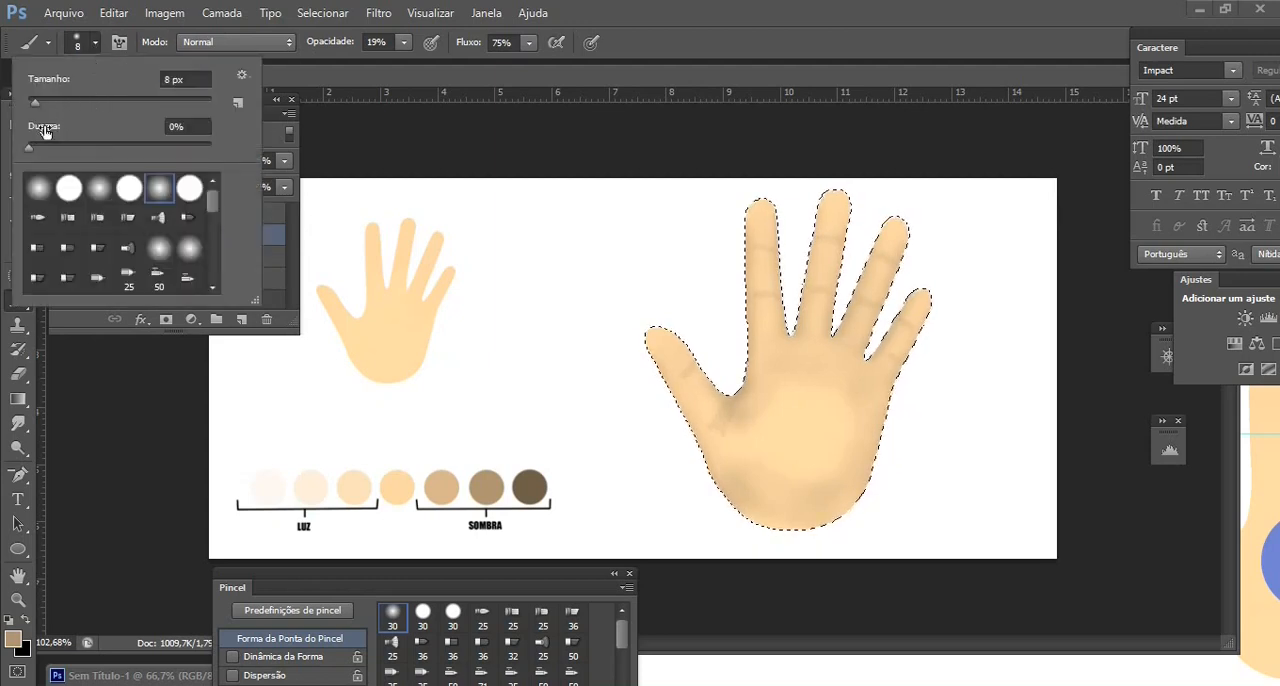
pyautogui.moveTo(36, 103); pyautogui.dragTo(34, 103)
pyautogui.write('4')
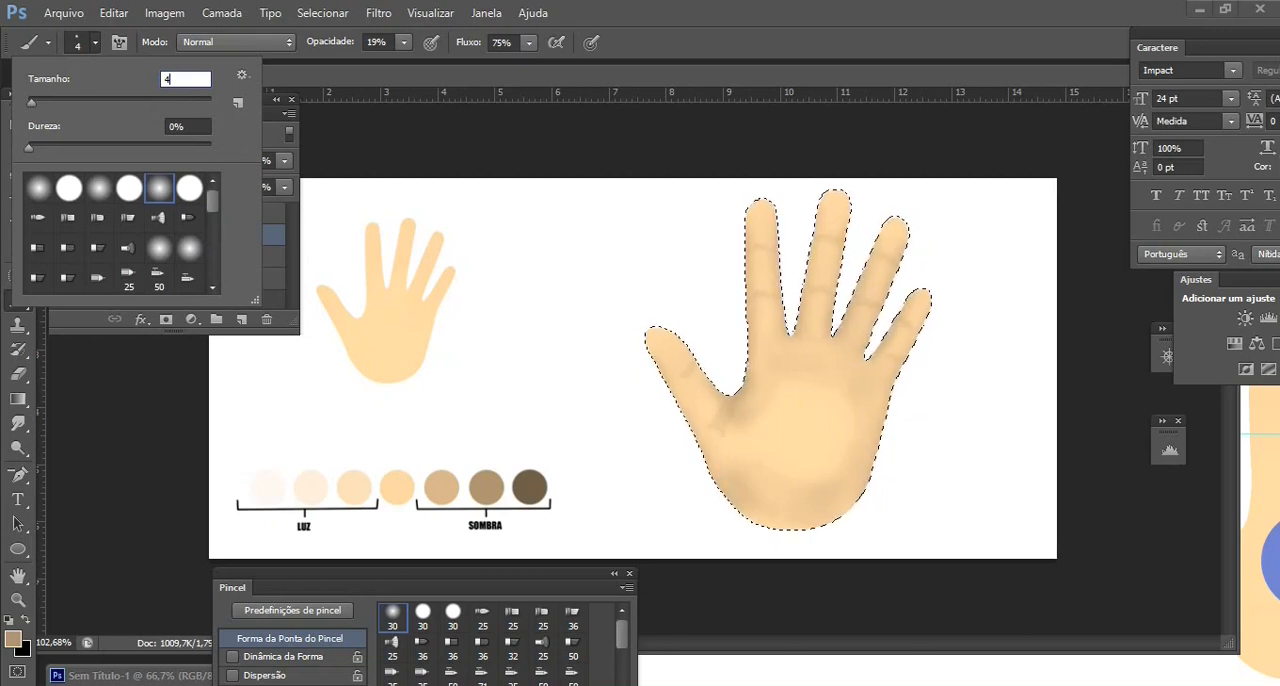
pyautogui.press('Return')
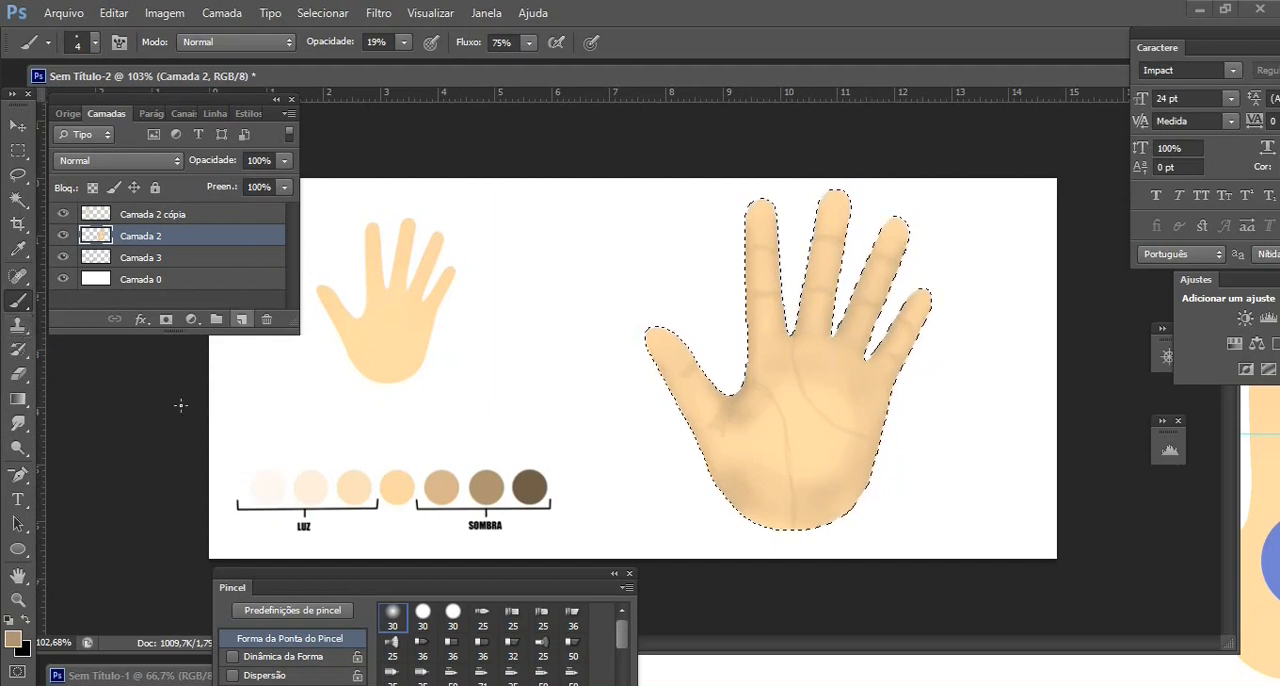
# Soften the hand's creases with a 26 px Blur tool at 73% strength, and enlarge its tip to 101 px
pyautogui.click(20, 424)
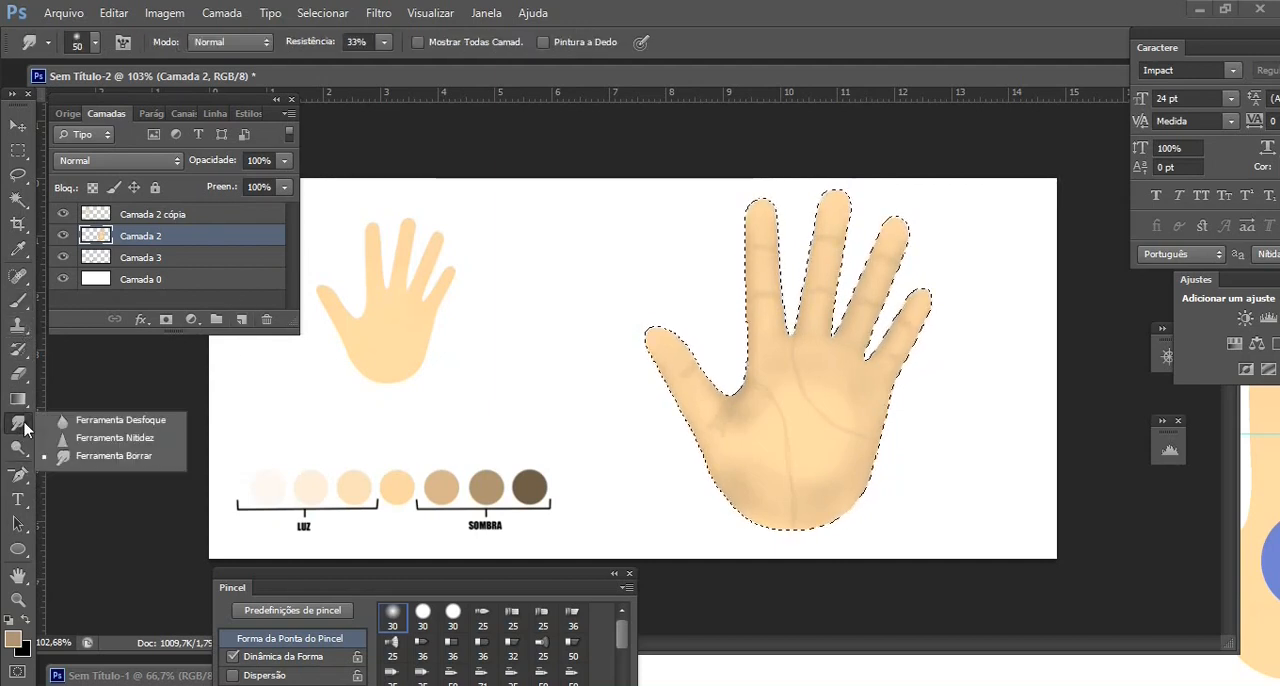
pyautogui.click(101, 421)
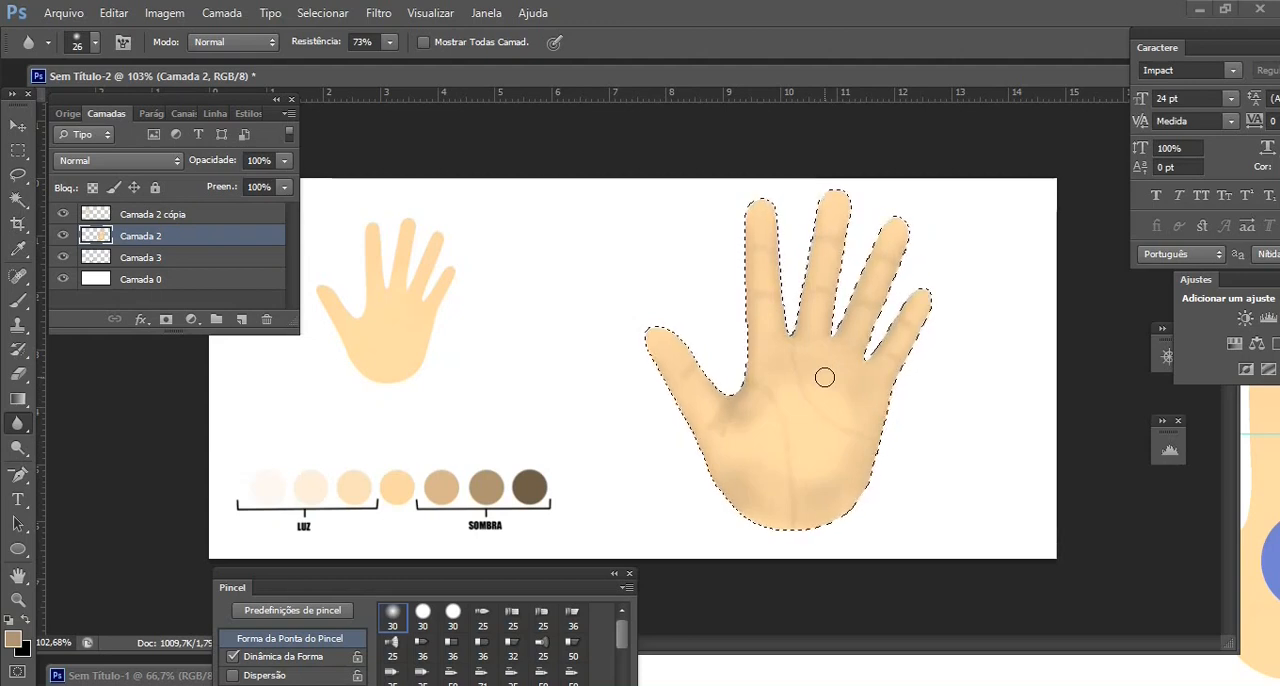
pyautogui.click(96, 44)
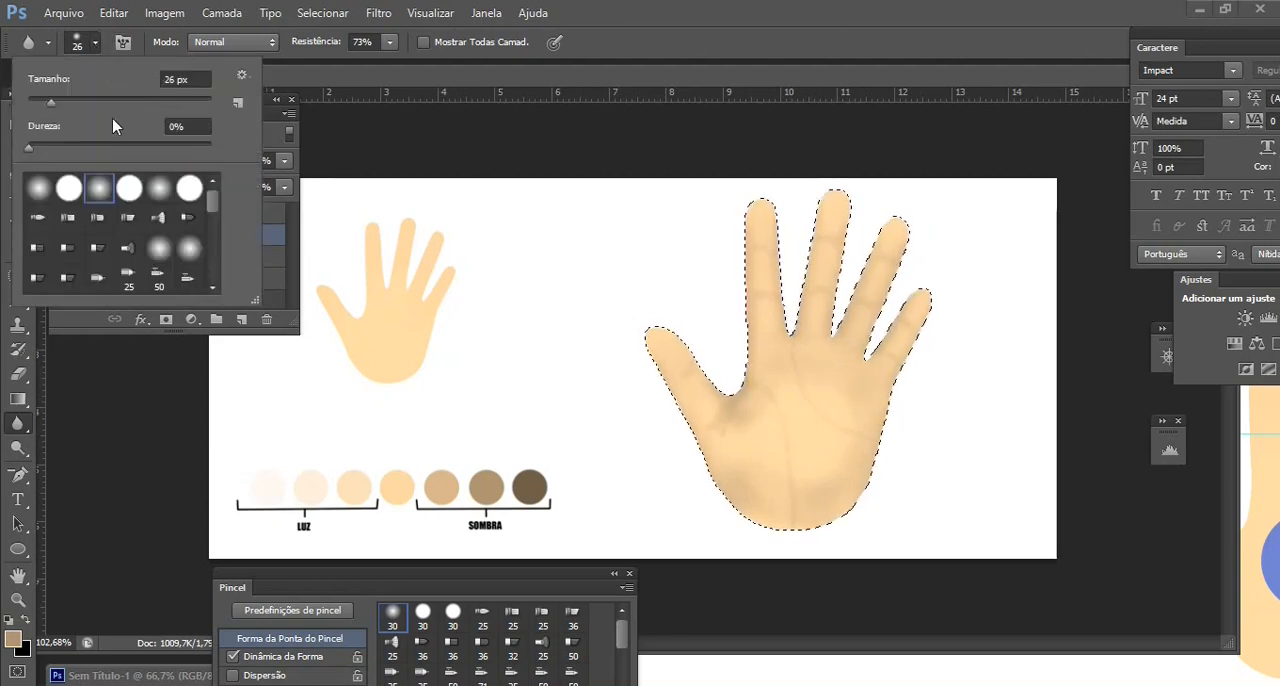
pyautogui.click(120, 102)
pyautogui.click(165, 195)
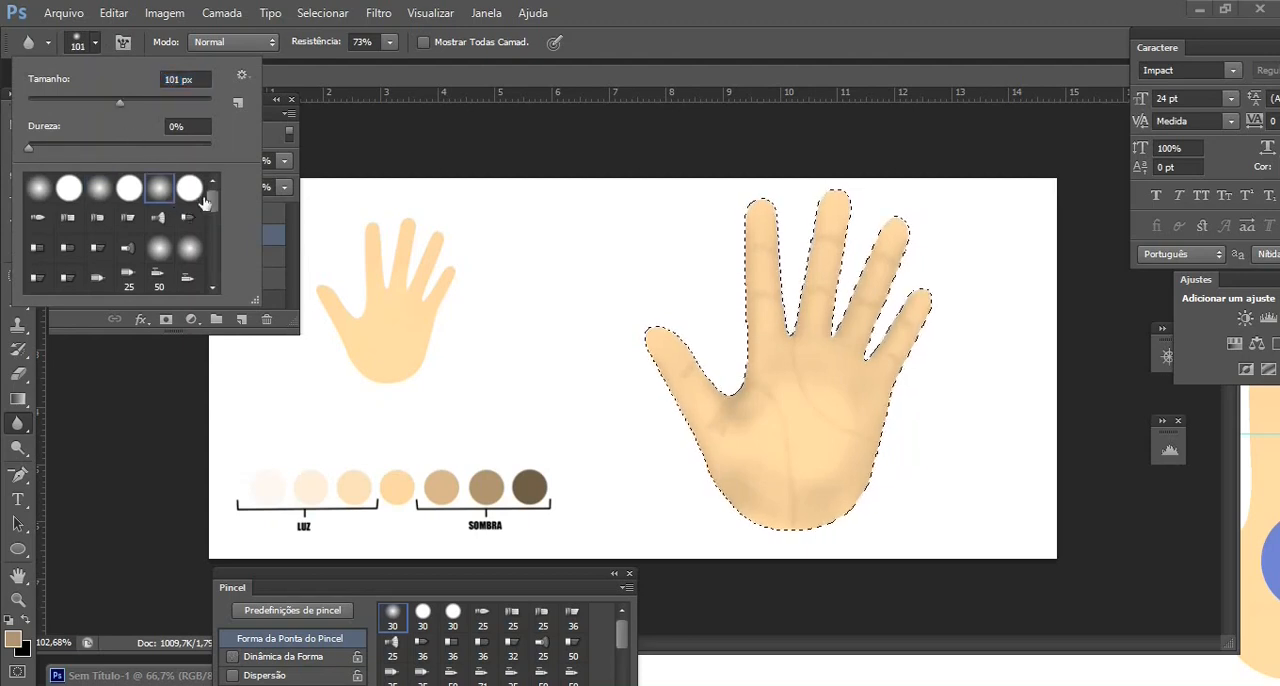
# Sample the middle SOMBRA swatch and shade the centre of the palm with a 129 px brush at 19% opacity
pyautogui.press('b')
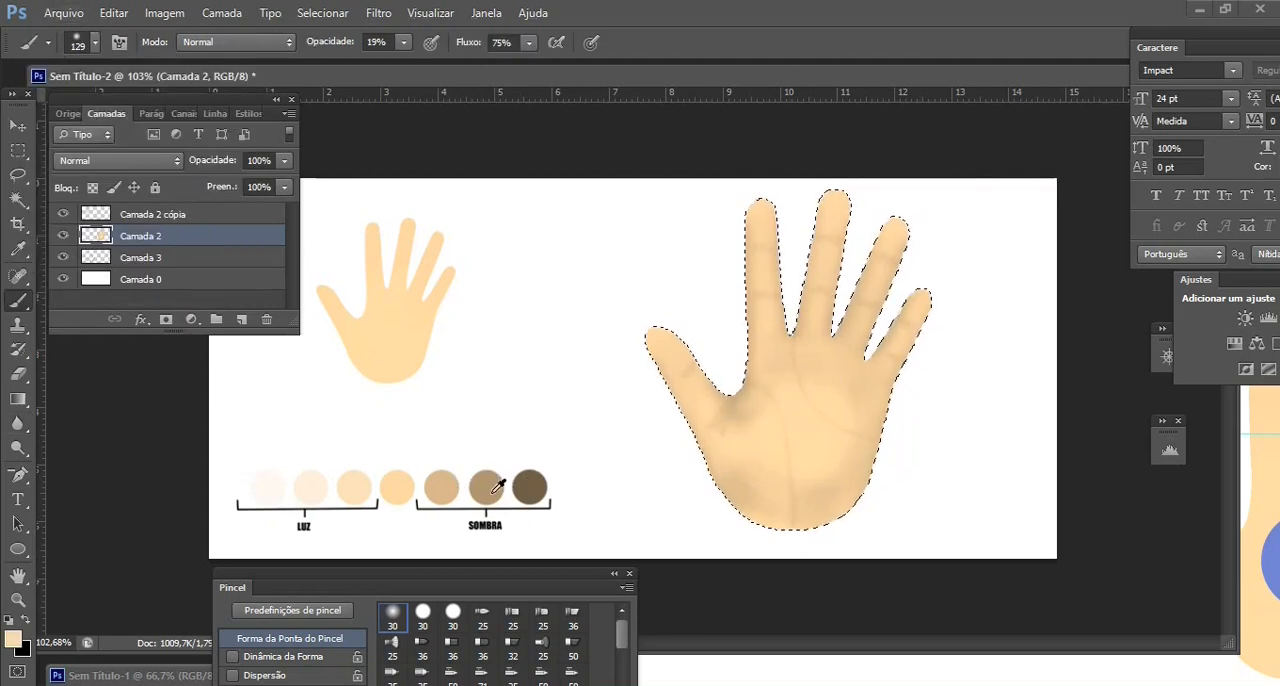
pyautogui.keyDown('alt'); pyautogui.click(489, 485); pyautogui.keyUp('alt')
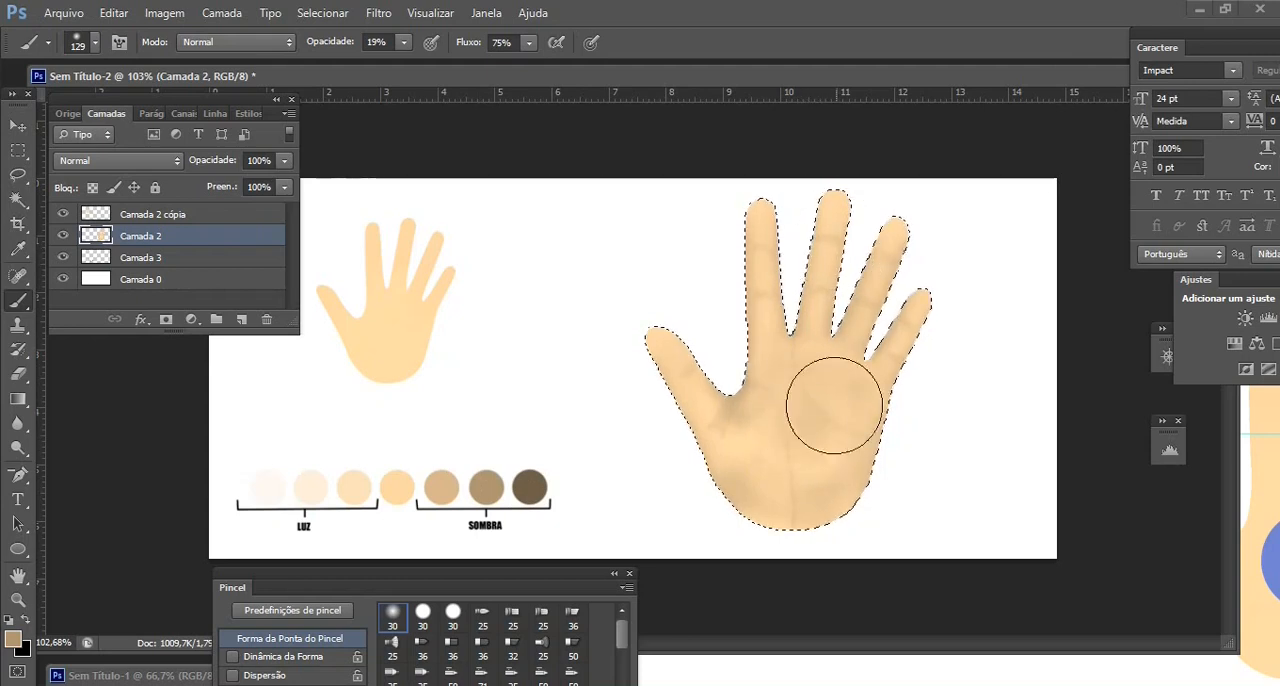
pyautogui.press('super+a')
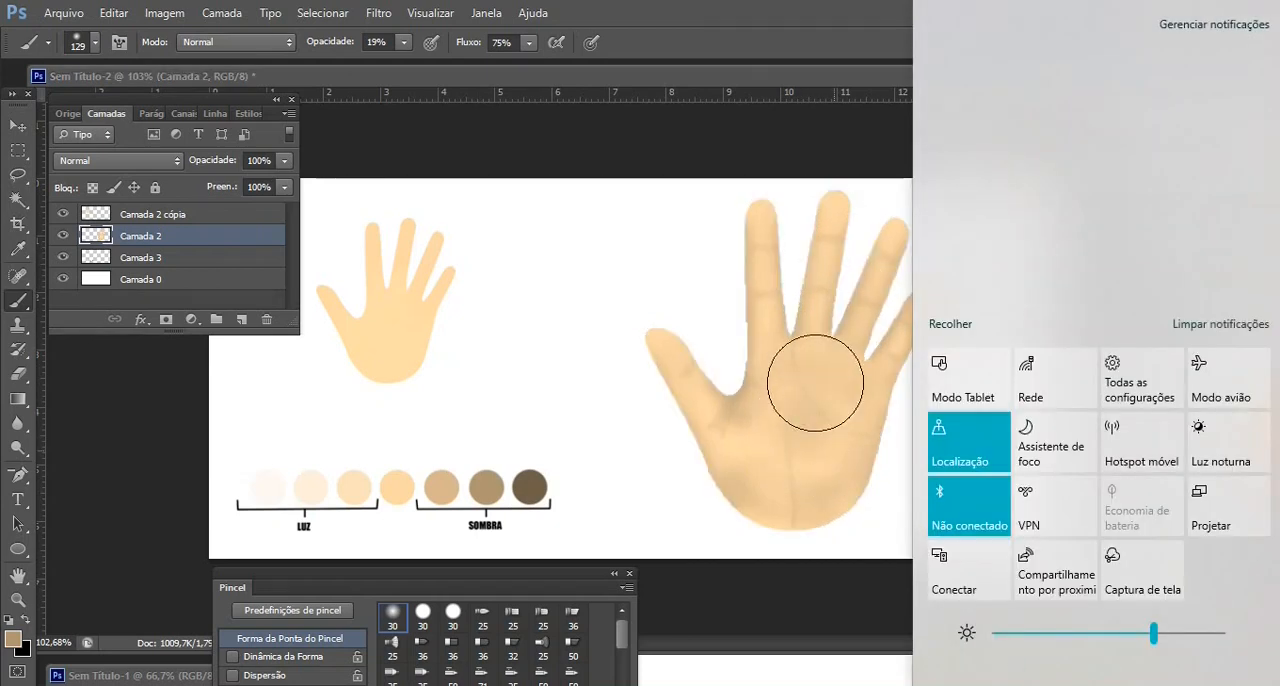
pyautogui.press('super+a')
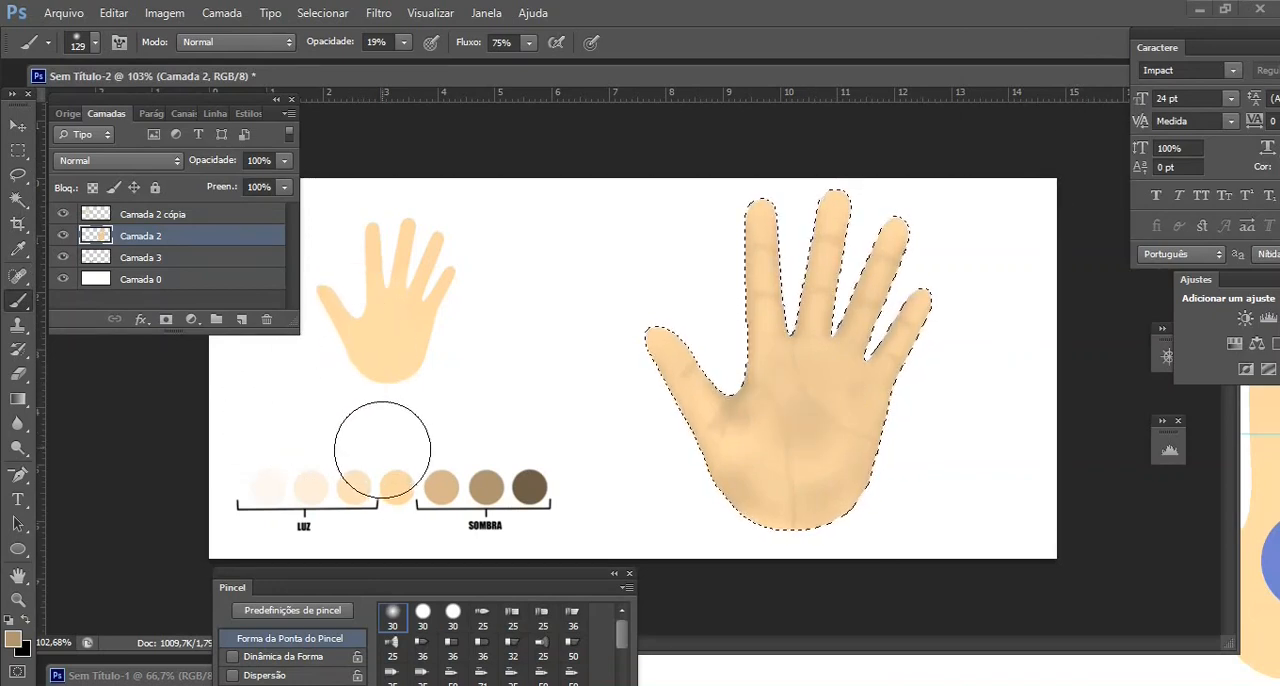
# Sample the middle LUZ swatch and paint highlights on the fingers with a 27 px brush
pyautogui.keyDown('alt'); pyautogui.click(318, 487); pyautogui.keyUp('alt')
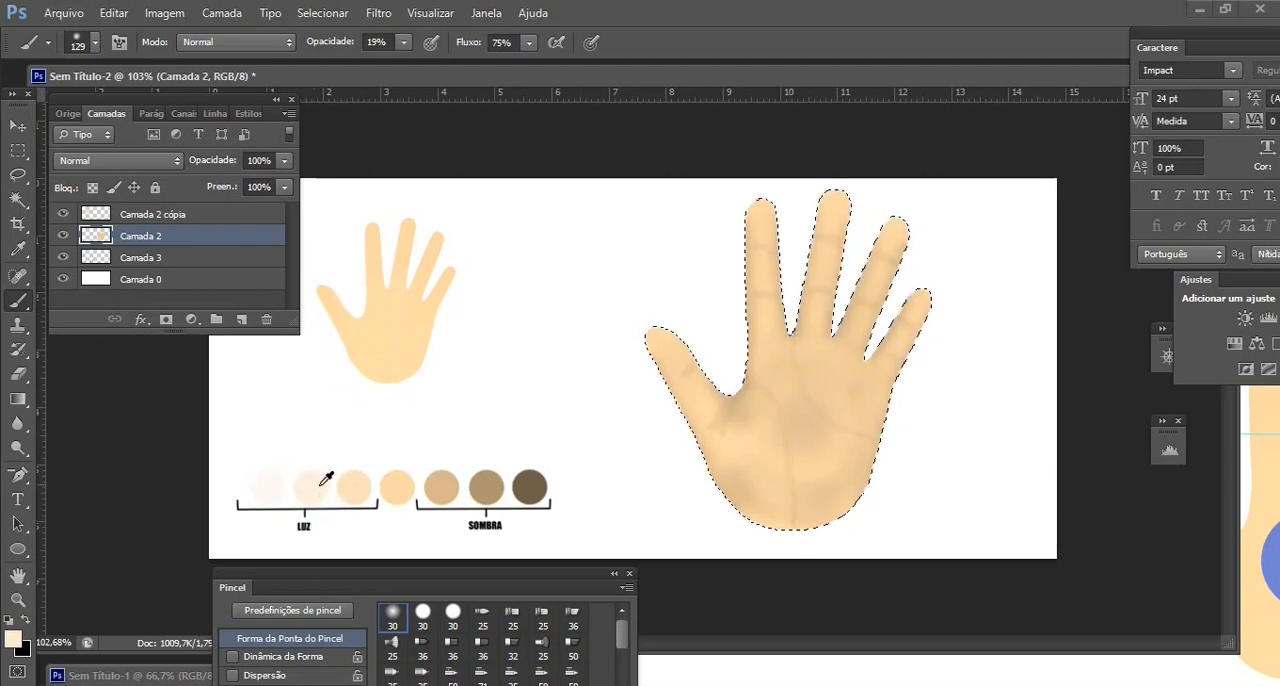
pyautogui.click(94, 42)
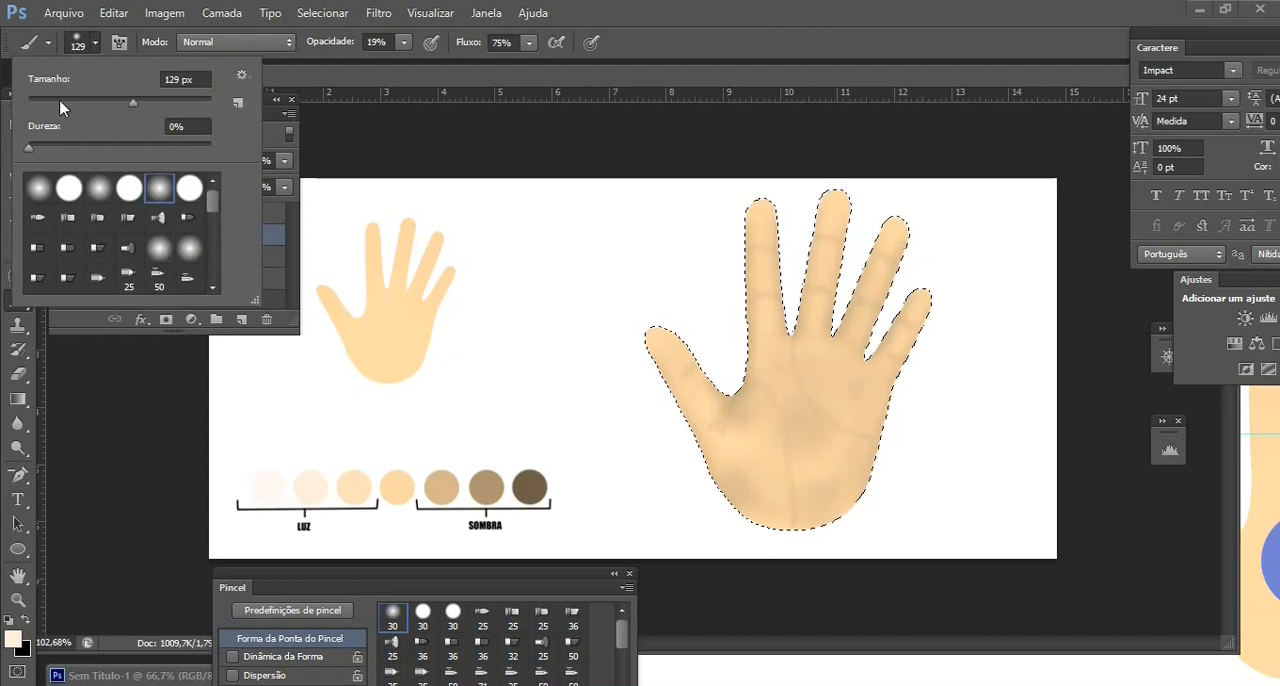
pyautogui.click(61, 102)
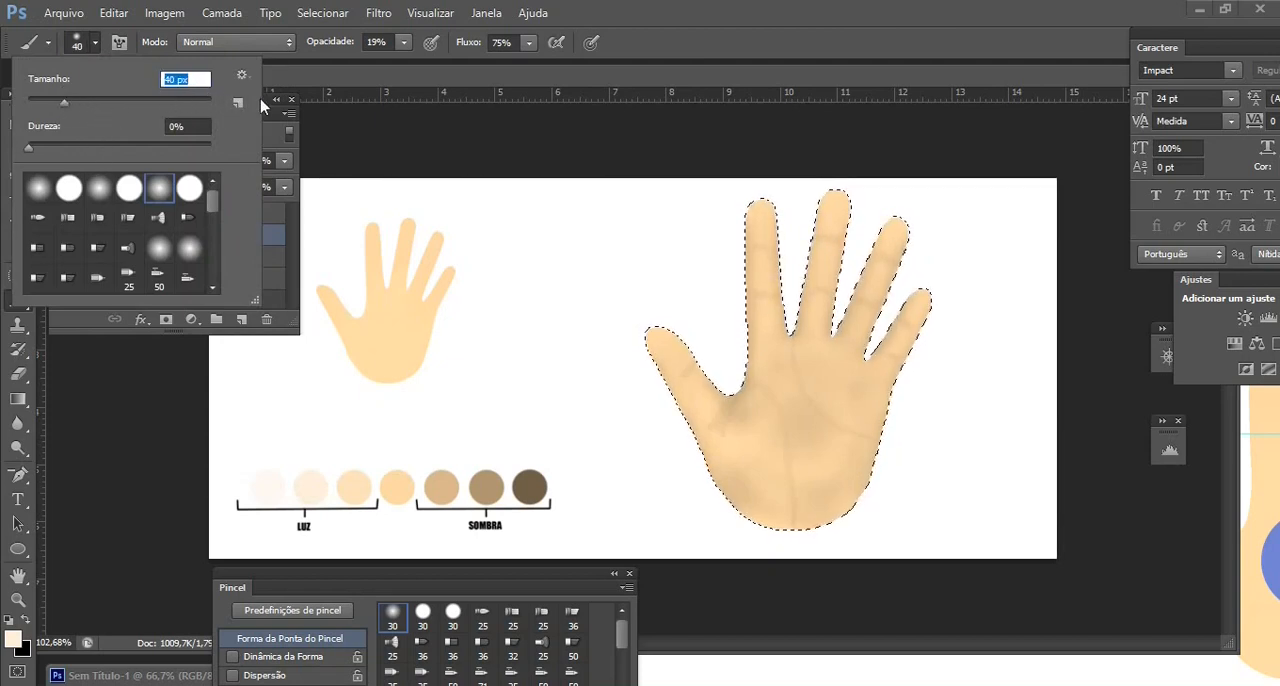
pyautogui.click(52, 102)
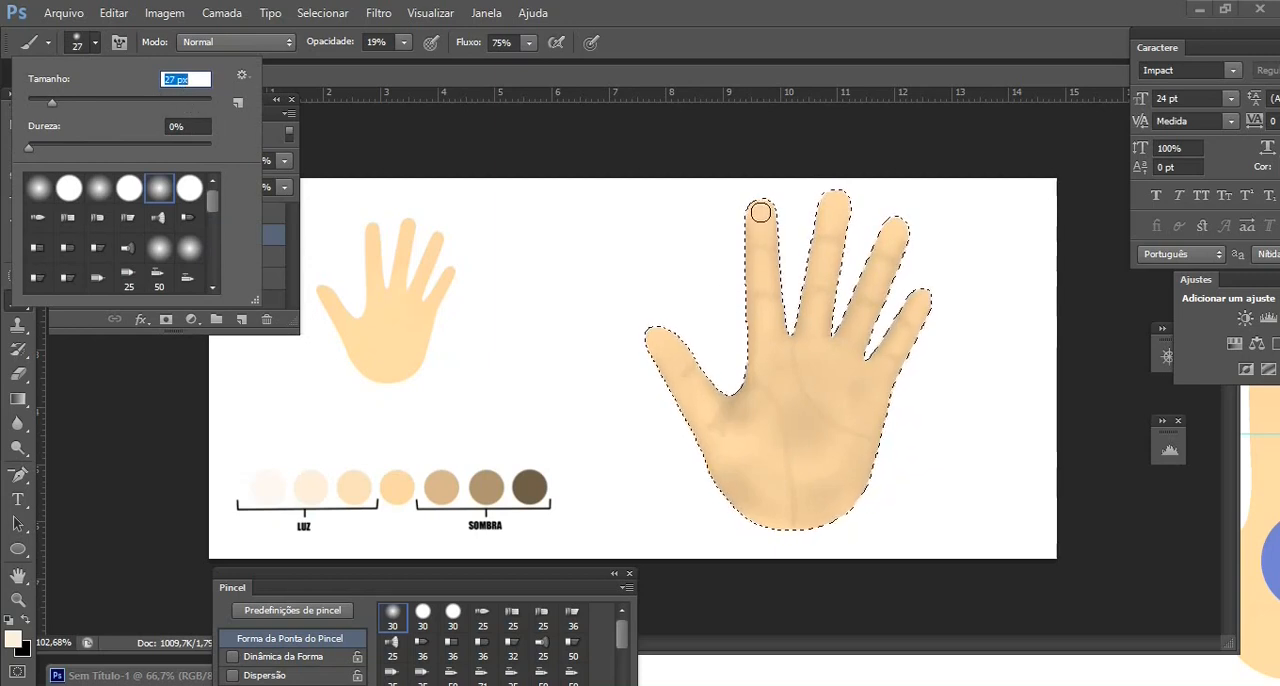
pyautogui.press('Return')
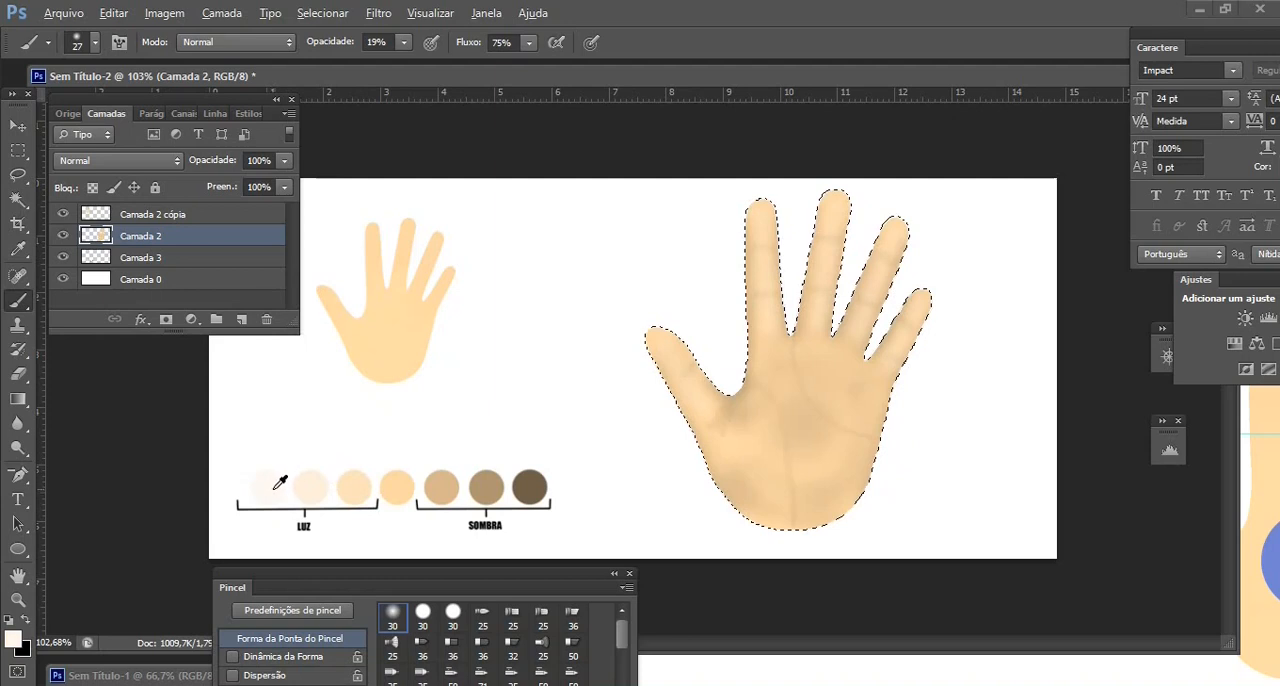
# Lower the brush opacity to 9% and add highlights to the fingers with the lightest LUZ tone
pyautogui.click(404, 49)
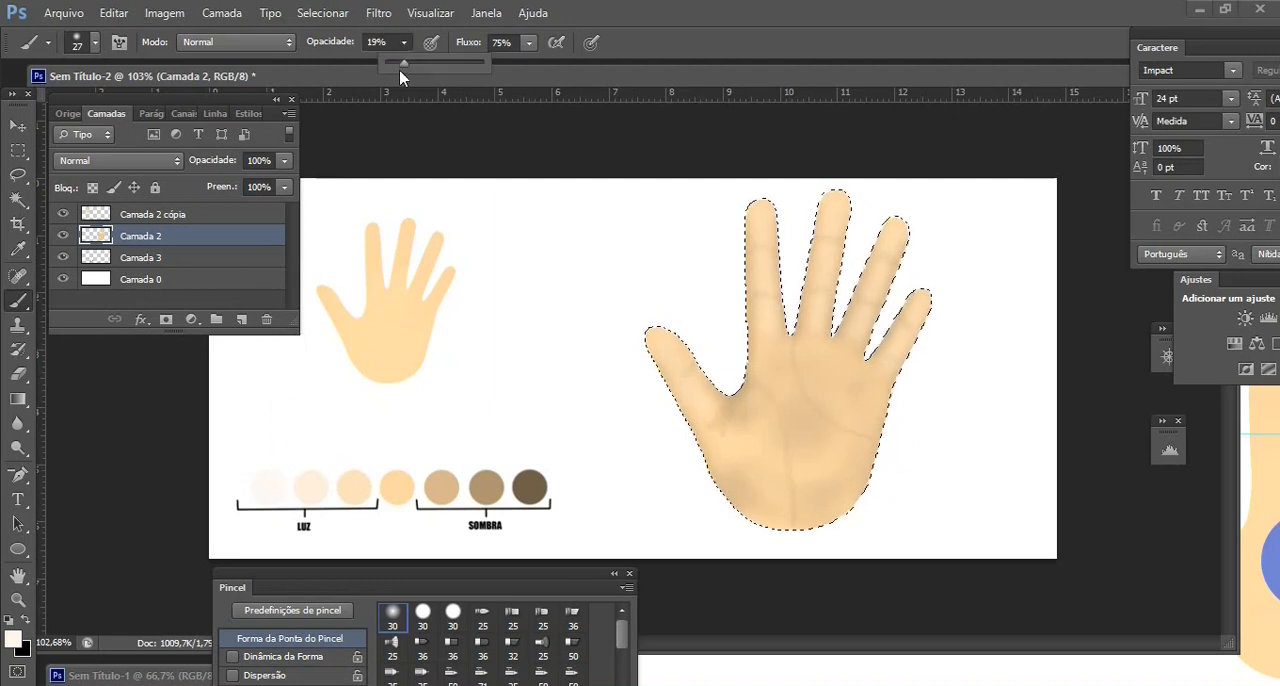
pyautogui.moveTo(401, 64); pyautogui.dragTo(395, 63)
pyautogui.click(763, 210)
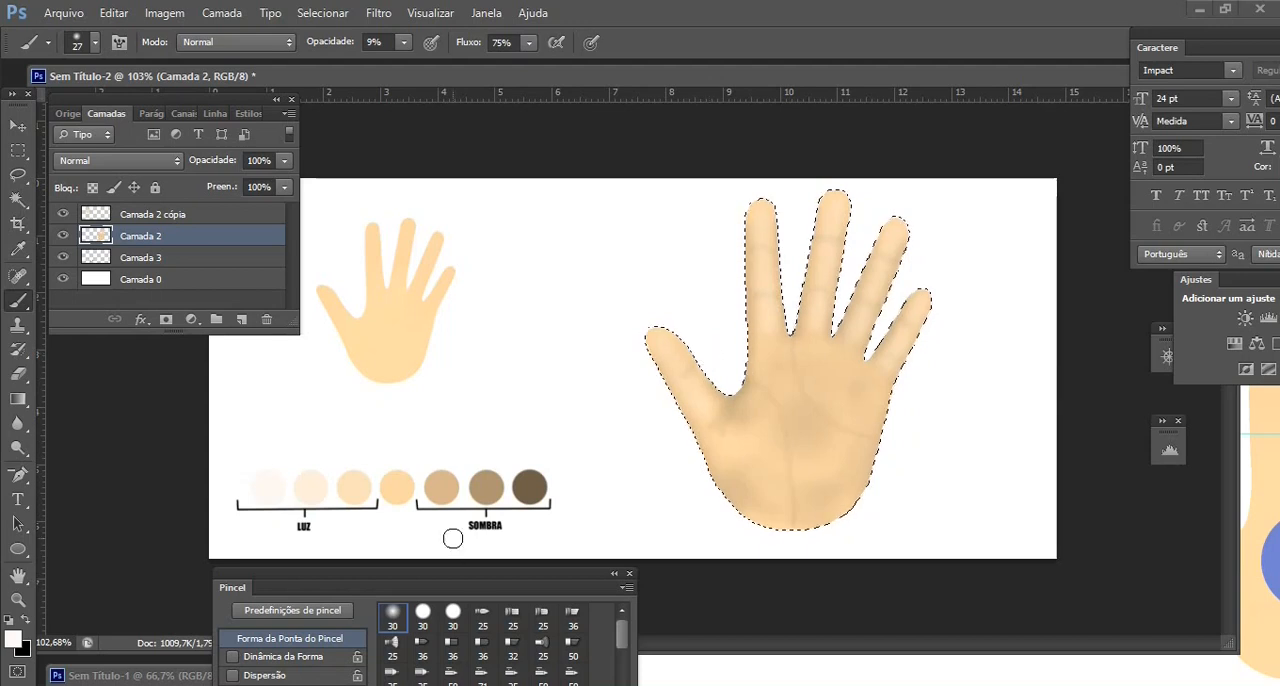
# Paint soft highlights over the palm with an 89 px brush
pyautogui.click(95, 42)
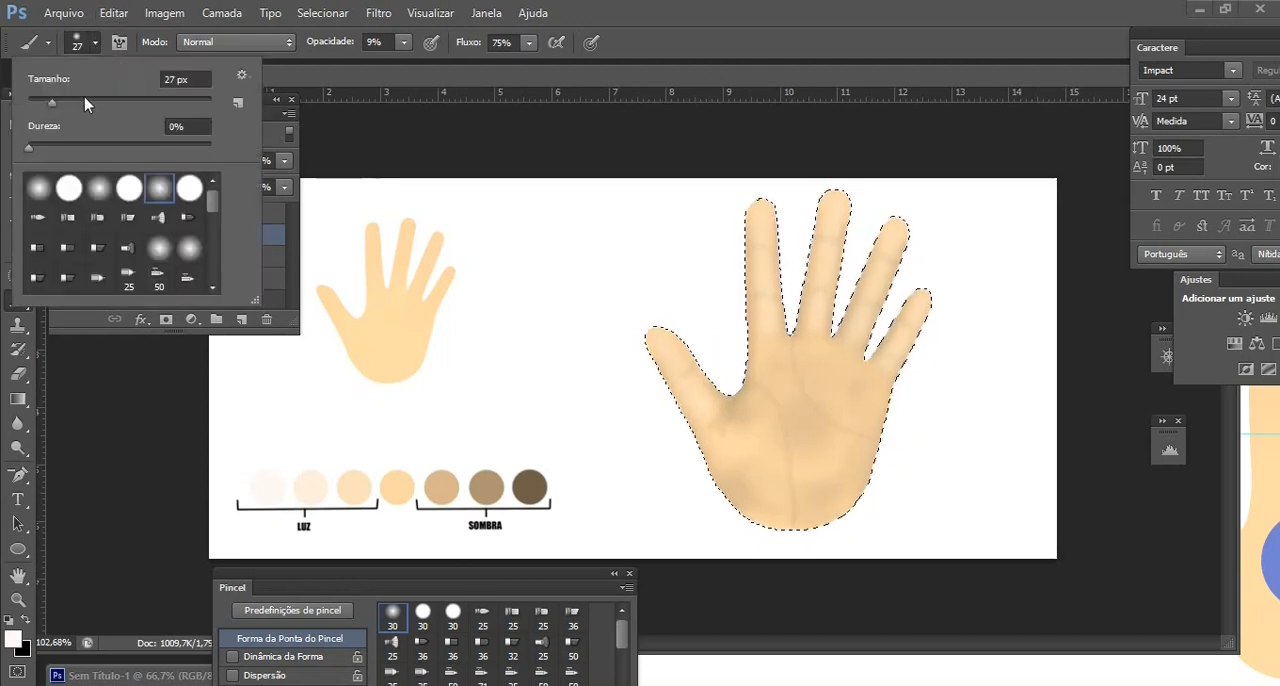
pyautogui.moveTo(86, 102); pyautogui.dragTo(97, 102)
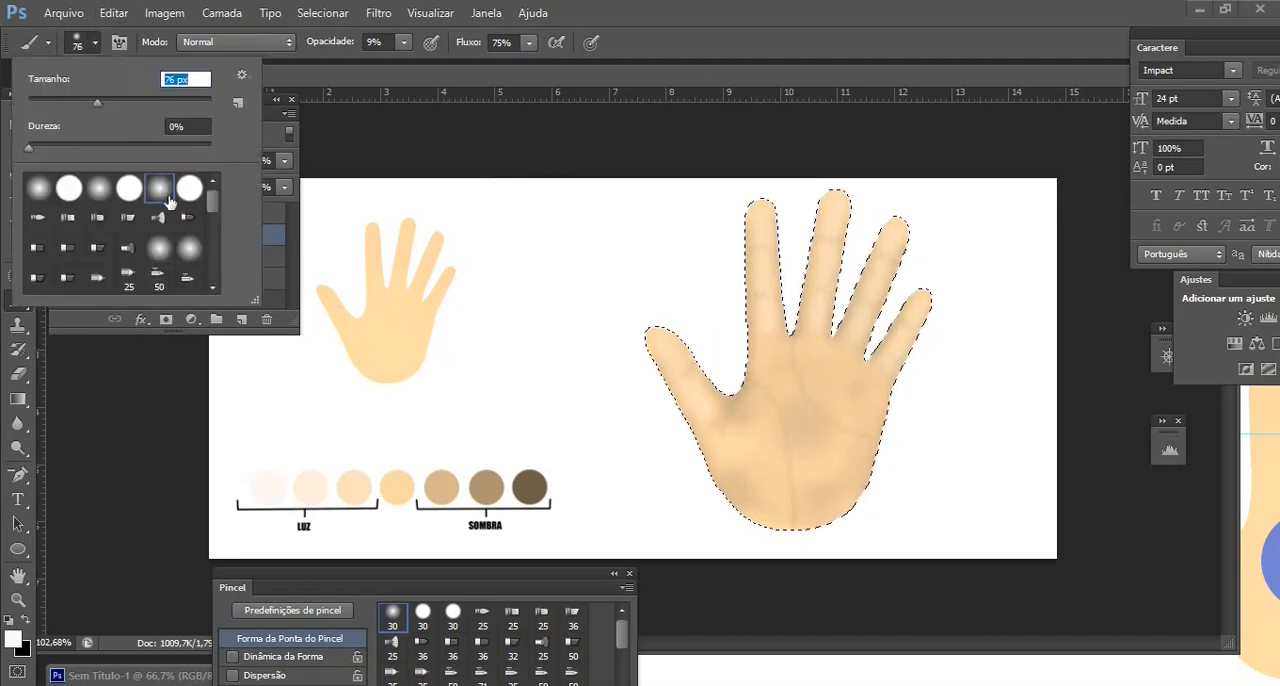
pyautogui.click(110, 103)
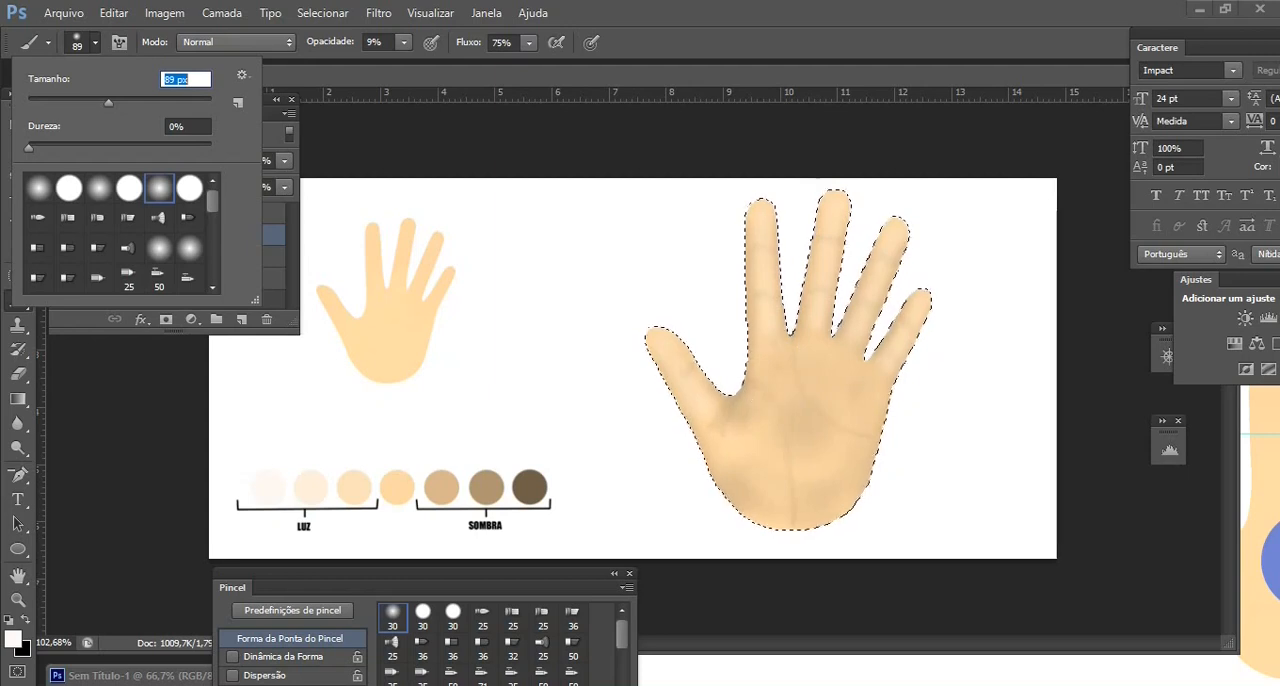
pyautogui.press('Return')
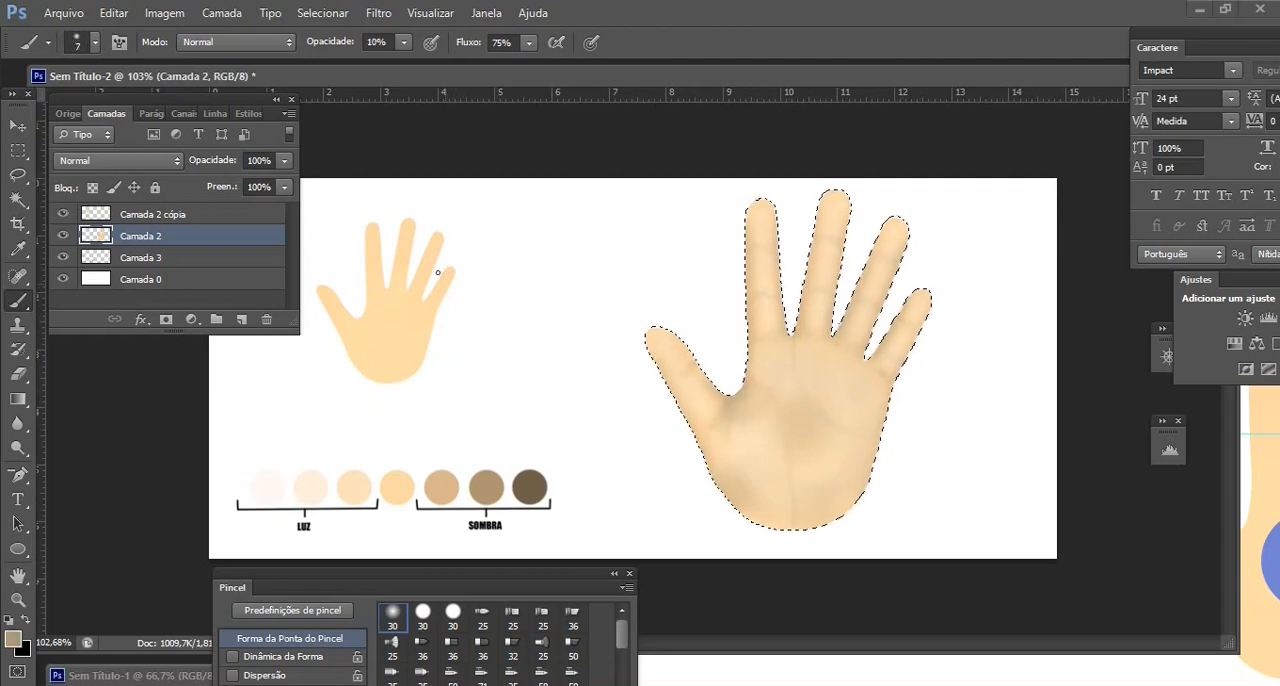
# Apply a Brightness/Contrast adjustment to the selected hand with brightness -20 and contrast 29
pyautogui.click(164, 13)
pyautogui.moveTo(222, 66)
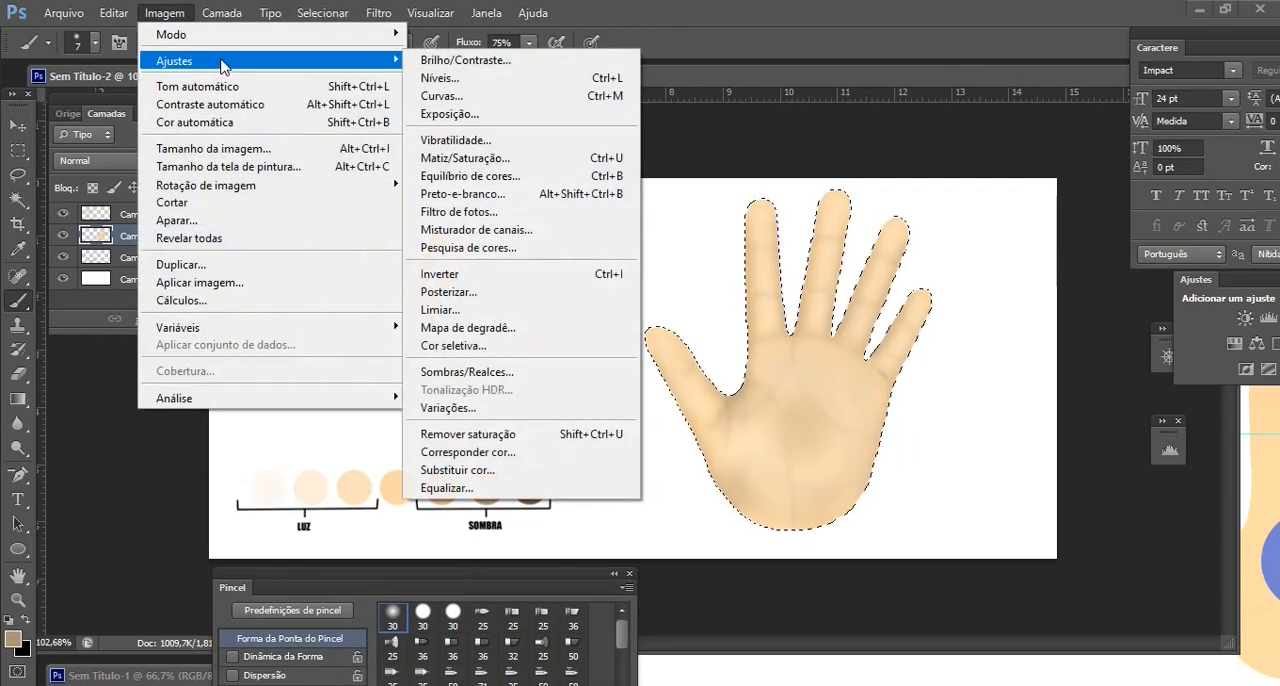
pyautogui.click(478, 64)
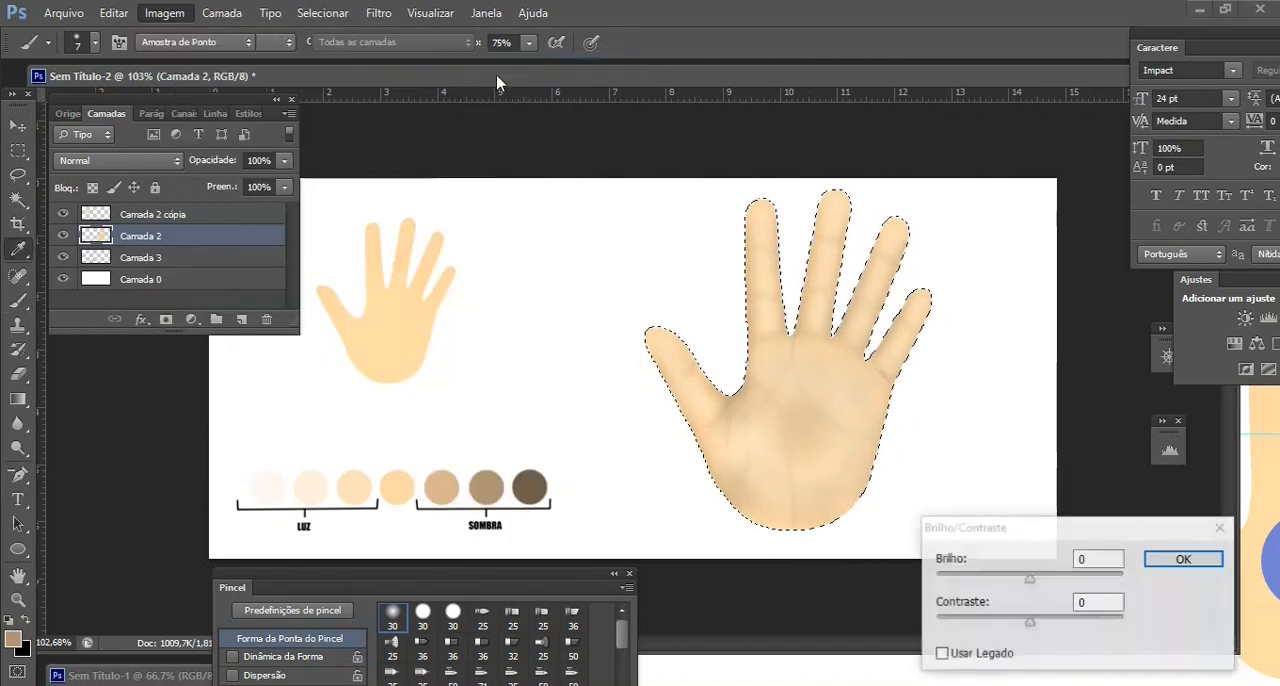
pyautogui.moveTo(1030, 582)
pyautogui.mouseDown()
pyautogui.moveTo(1019, 582)
pyautogui.moveTo(1044, 624)
pyautogui.moveTo(1076, 628)
pyautogui.moveTo(1058, 632)
pyautogui.mouseUp()
pyautogui.click(1170, 557)
pyautogui.press('b')
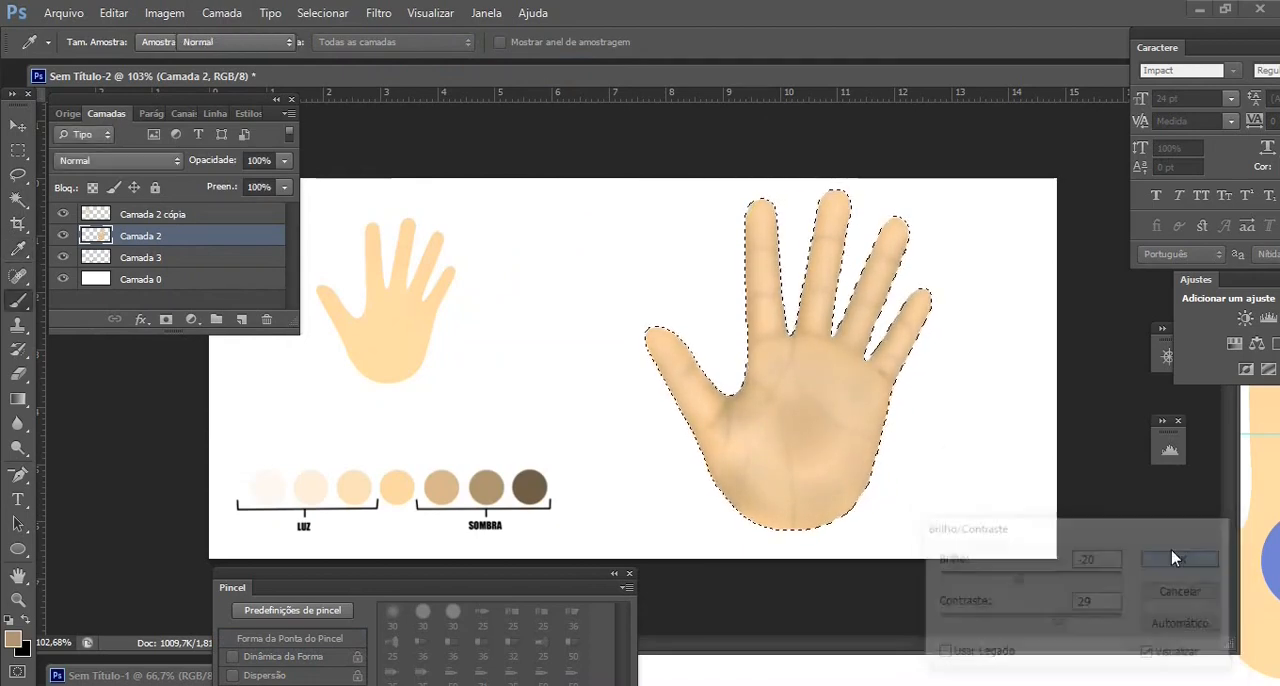
# Brighten the selected hand with an Exposure adjustment
pyautogui.click(165, 13)
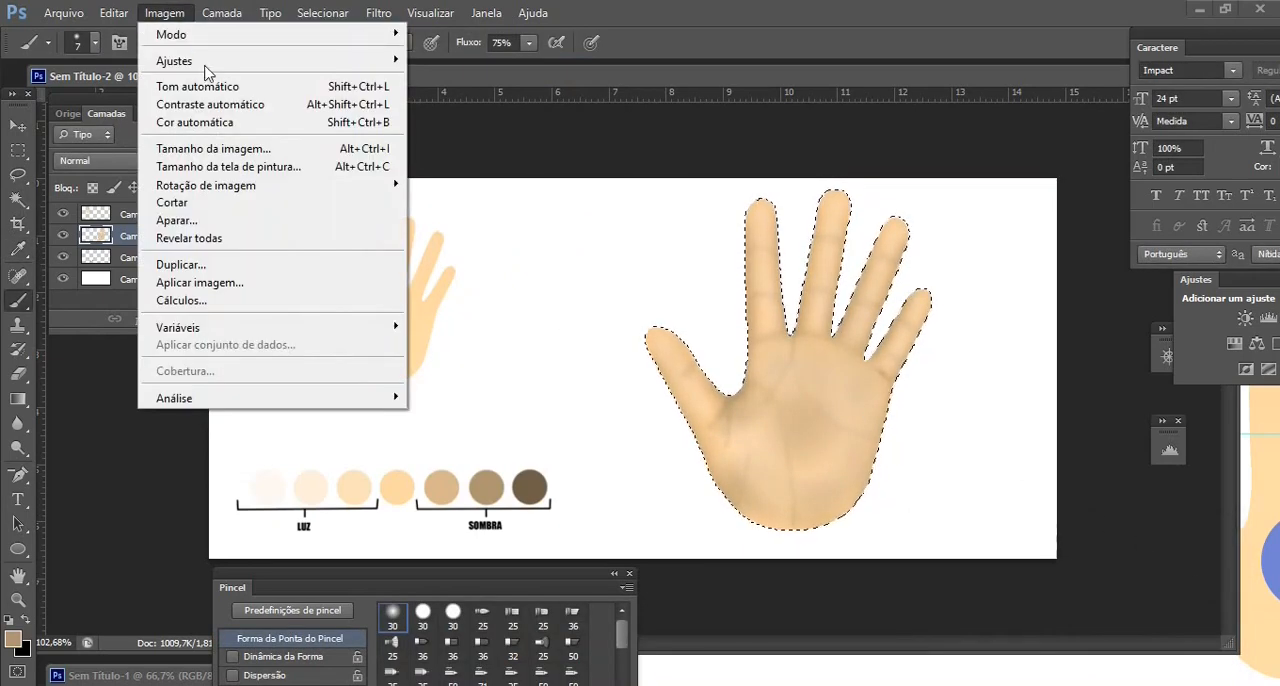
pyautogui.moveTo(218, 72)
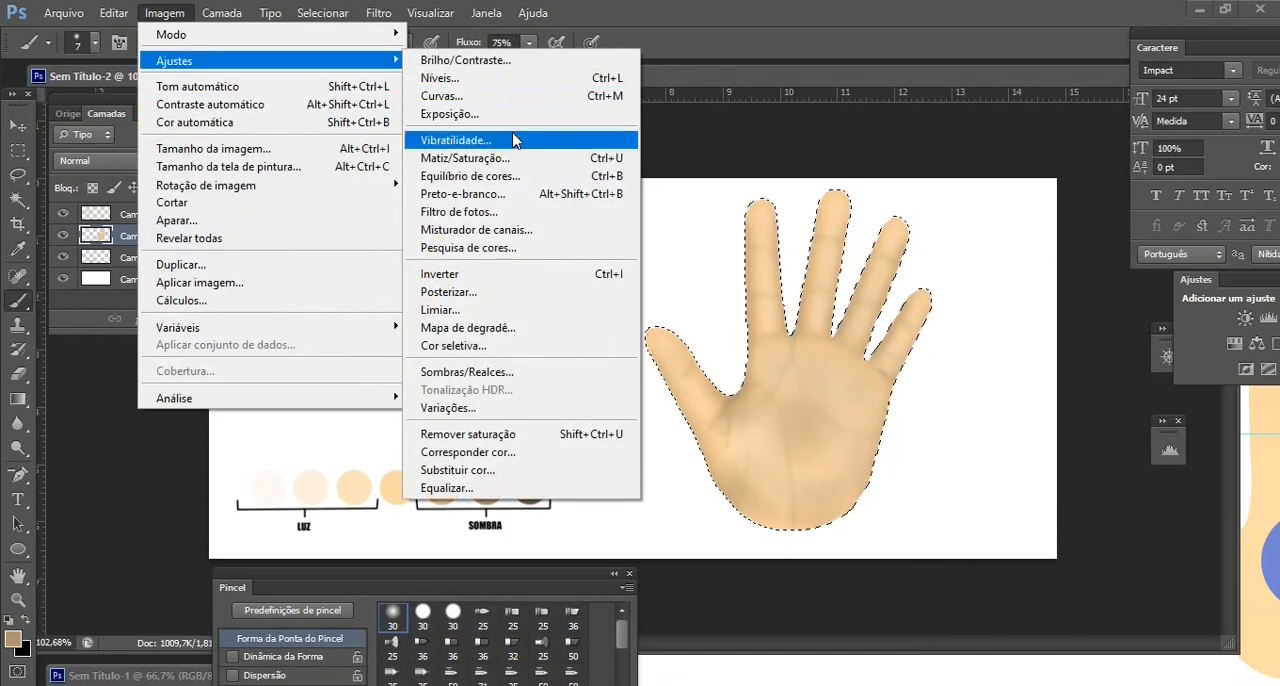
pyautogui.click(488, 117)
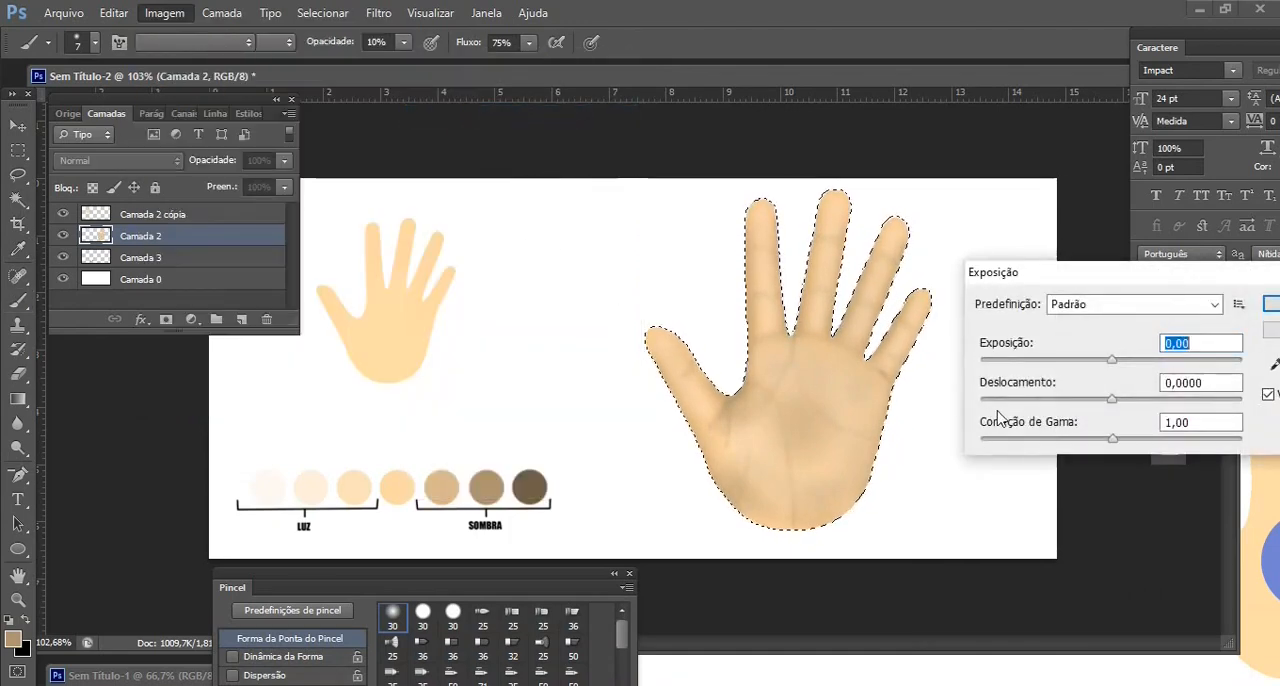
pyautogui.moveTo(1112, 360); pyautogui.dragTo(1111, 410)
pyautogui.press('Return')
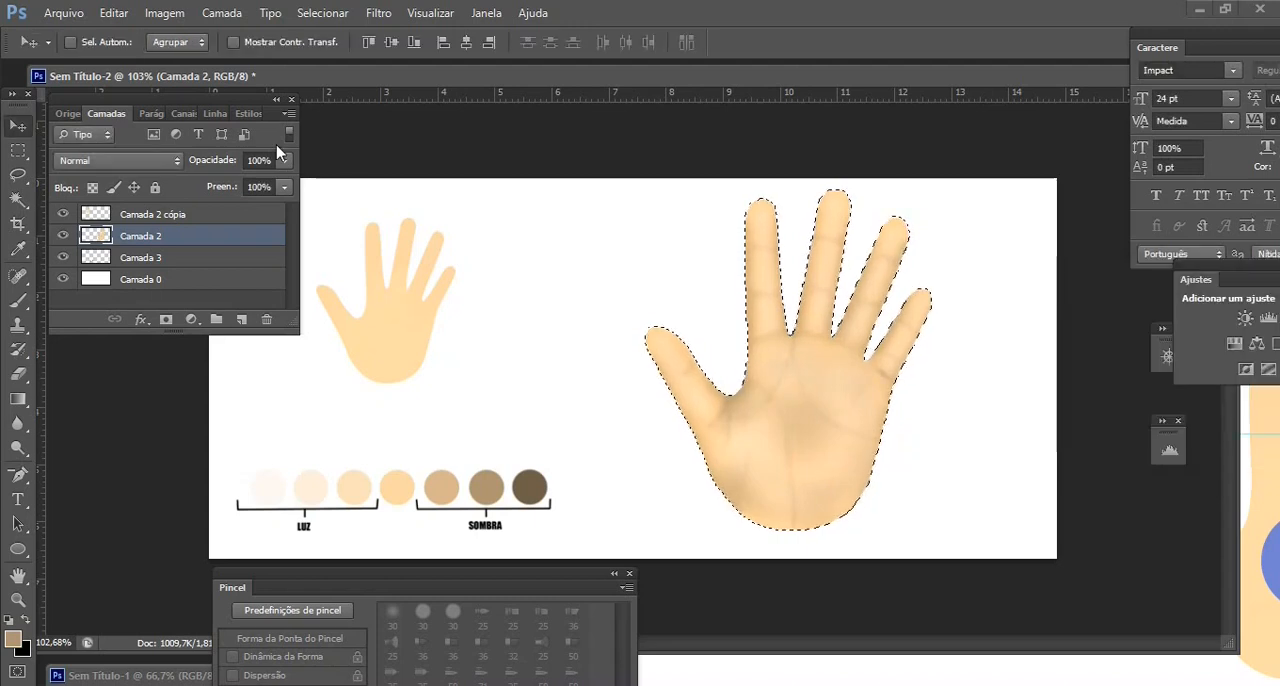